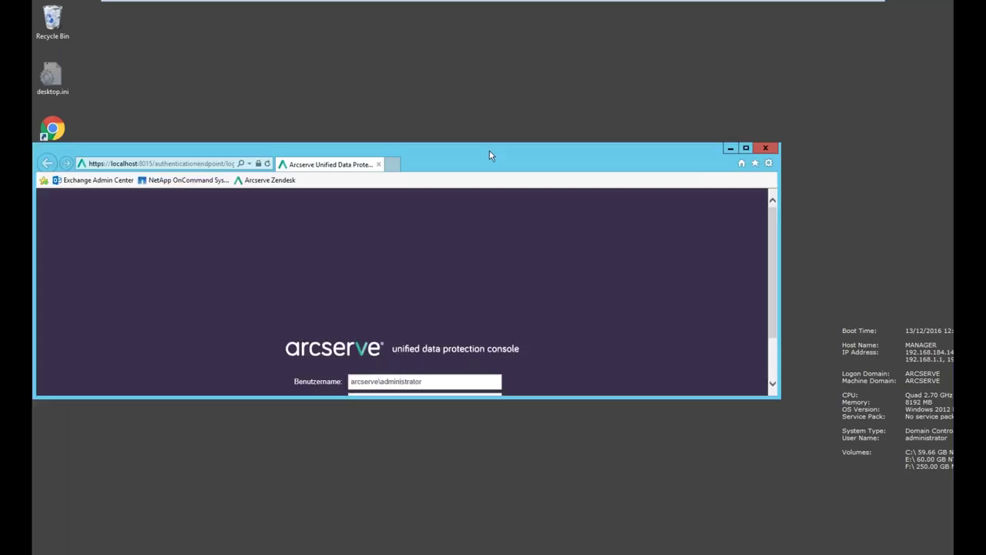
# - Maximize the browser window and sign in to the unified data protection console with the prefilled credentials
pyautogui.doubleClick(489, 150)
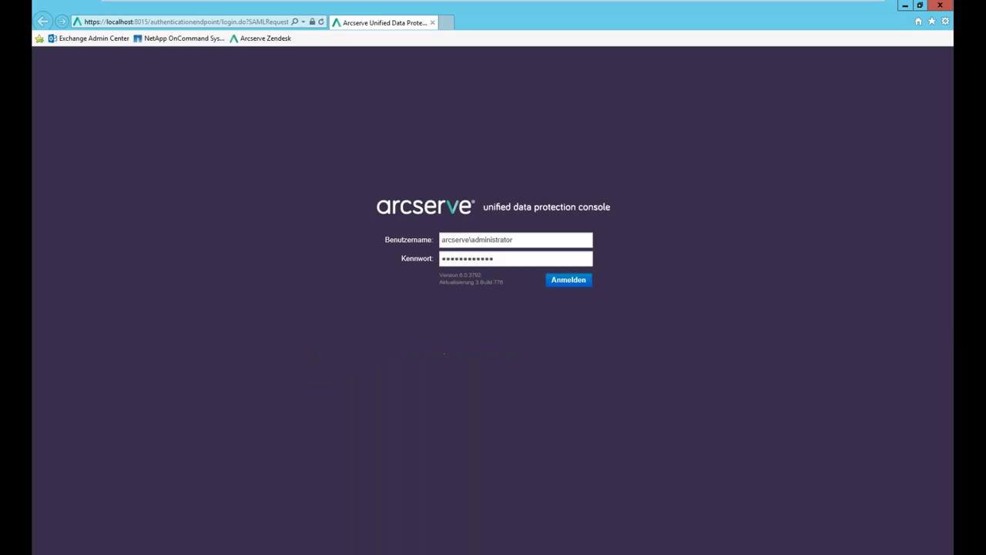
pyautogui.click(567, 281)
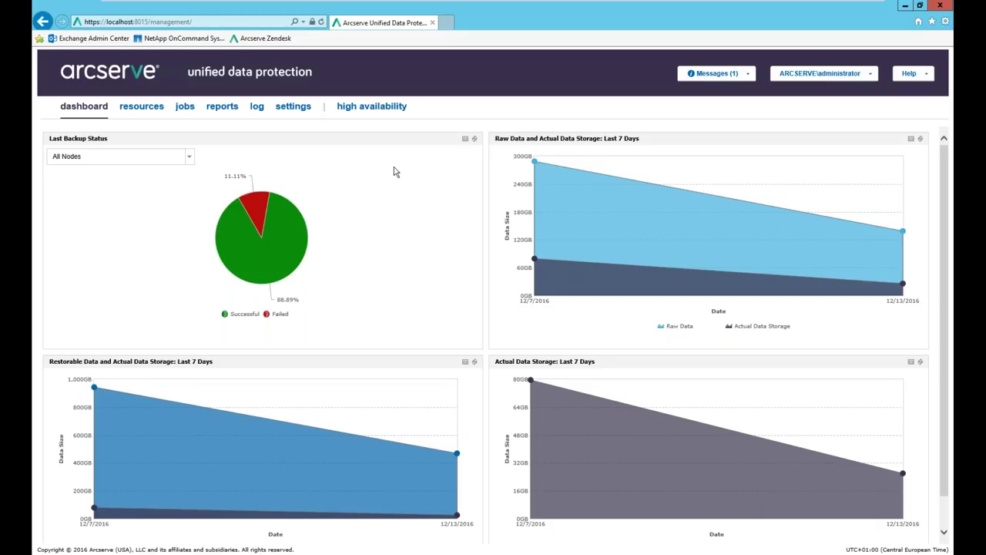
# - Examine the dashboard's backup status and data storage charts, and display the list of all nodes
pyautogui.moveTo(262, 235)
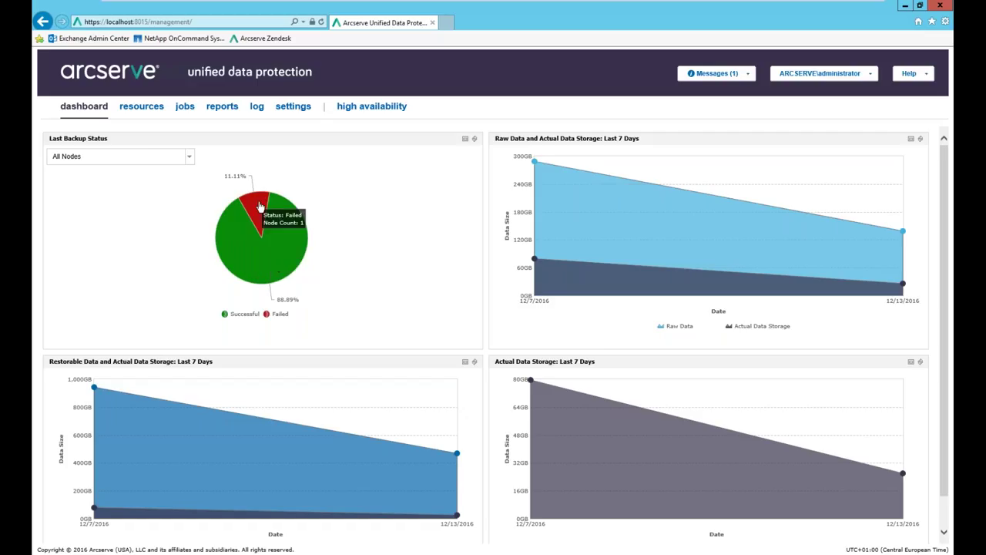
pyautogui.moveTo(237, 212)
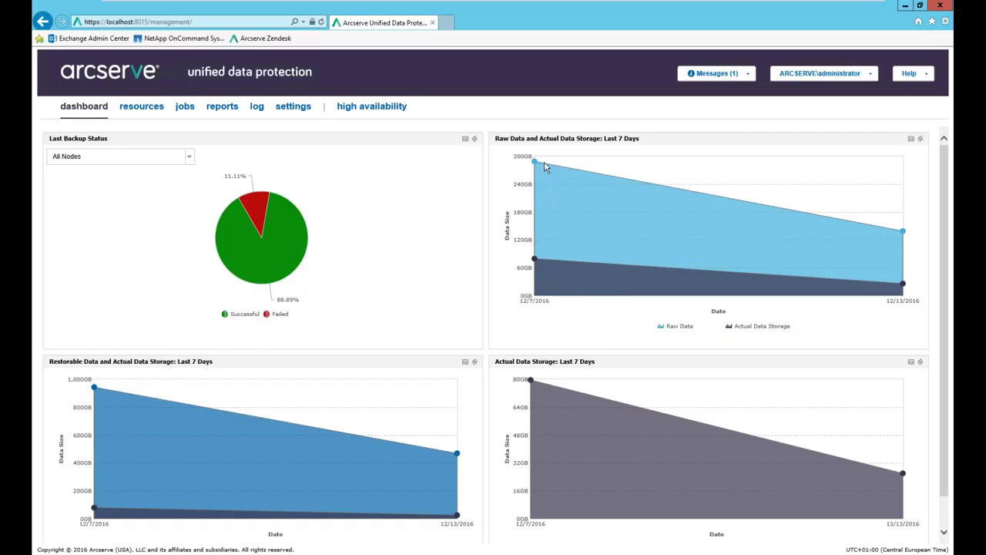
pyautogui.moveTo(538, 163)
pyautogui.click(143, 114)
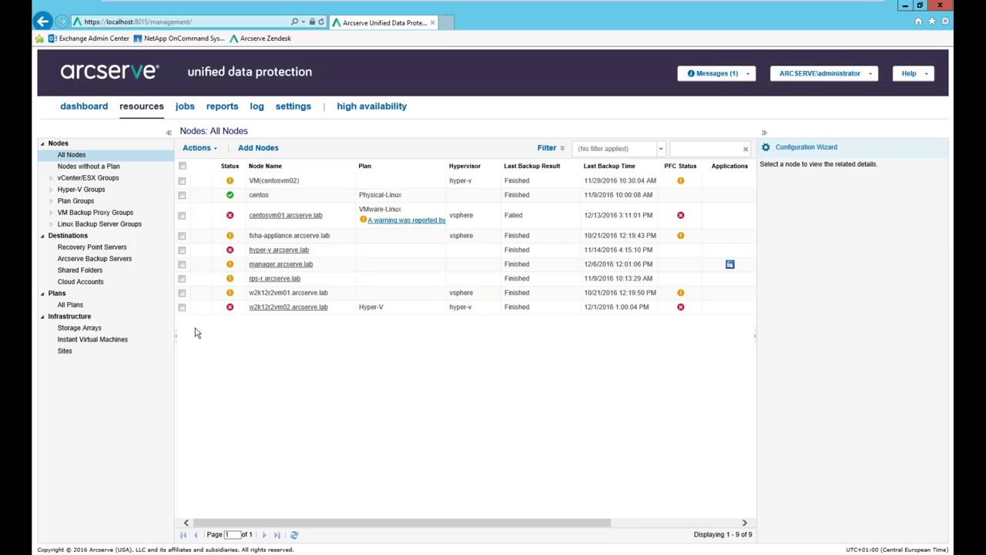
pyautogui.click(778, 148)
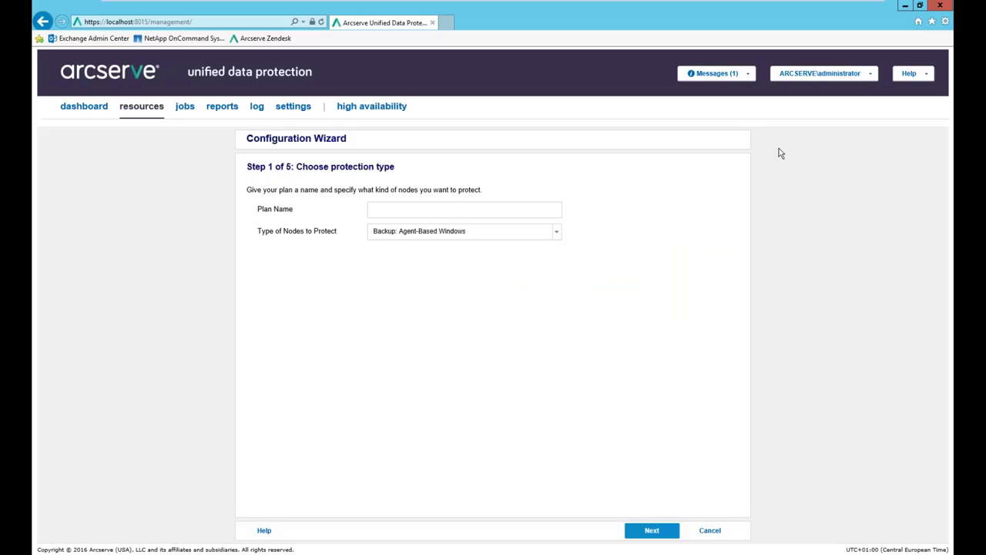
pyautogui.click(711, 530)
pyautogui.click(573, 314)
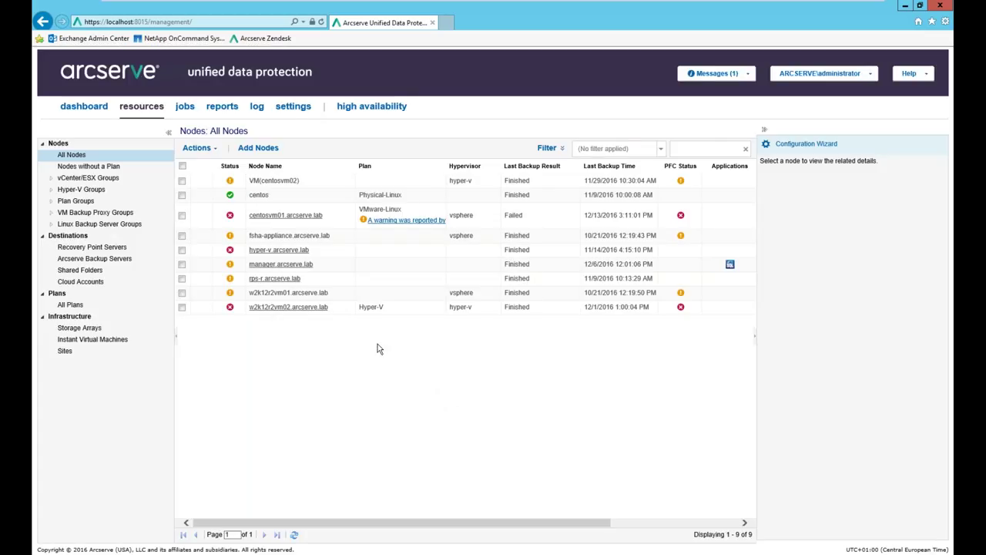
# - Start a new data store on the manager.arcserve.lab recovery point server and name it Datastore2
pyautogui.click(79, 249)
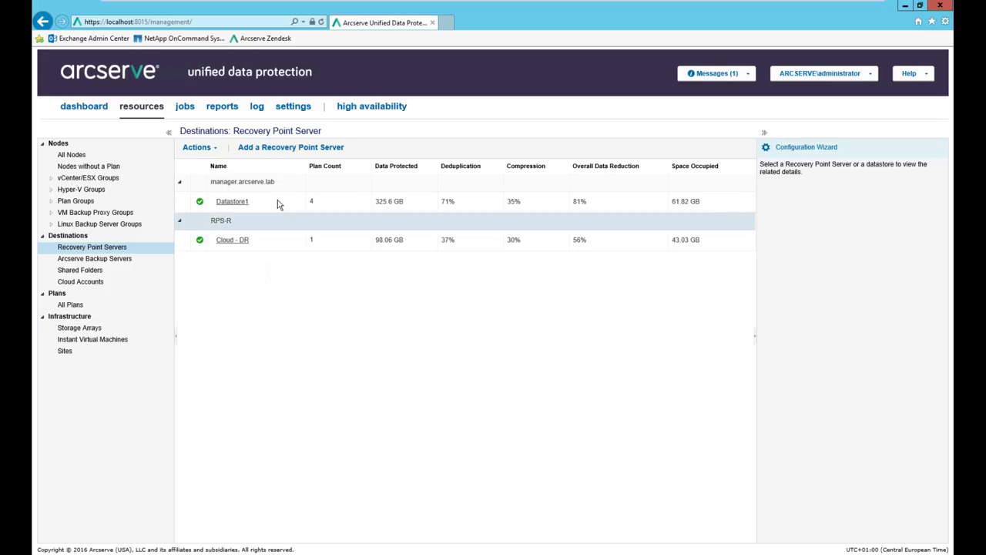
pyautogui.click(238, 184)
pyautogui.rightClick(238, 183)
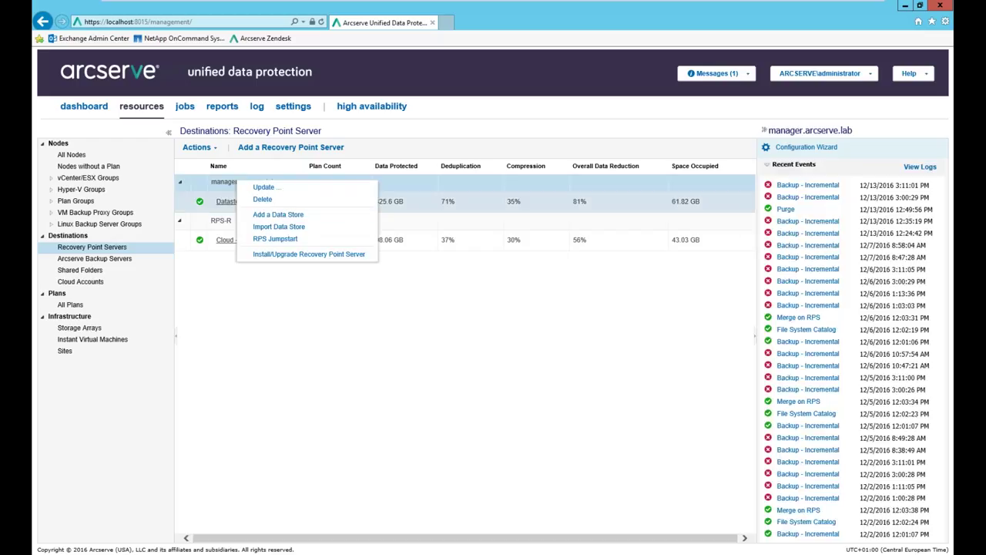
pyautogui.click(265, 216)
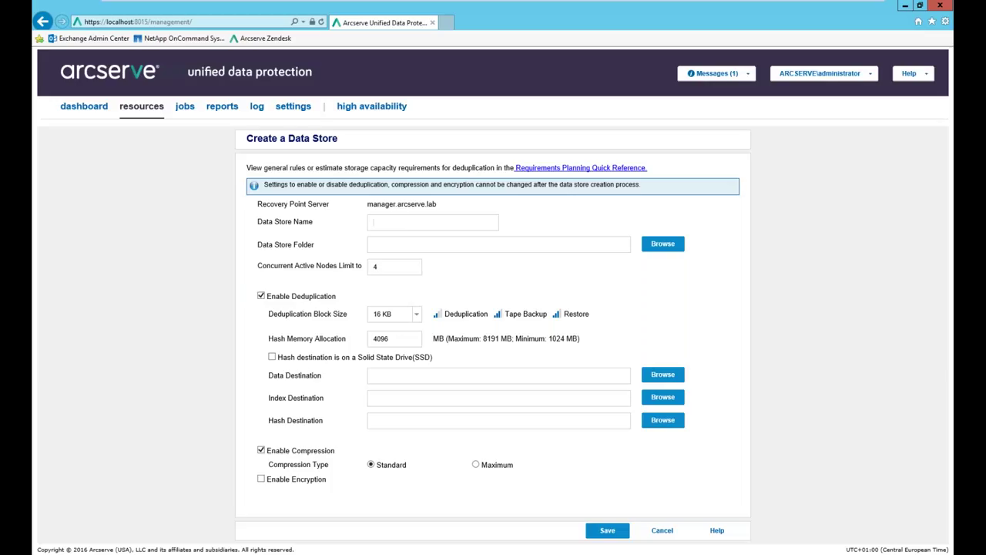
pyautogui.click(373, 222)
pyautogui.write('Datastore2')
# - Look over the data store's folder and data destination fields, switching deduplication off and back on
pyautogui.moveTo(260, 245); pyautogui.dragTo(314, 246)
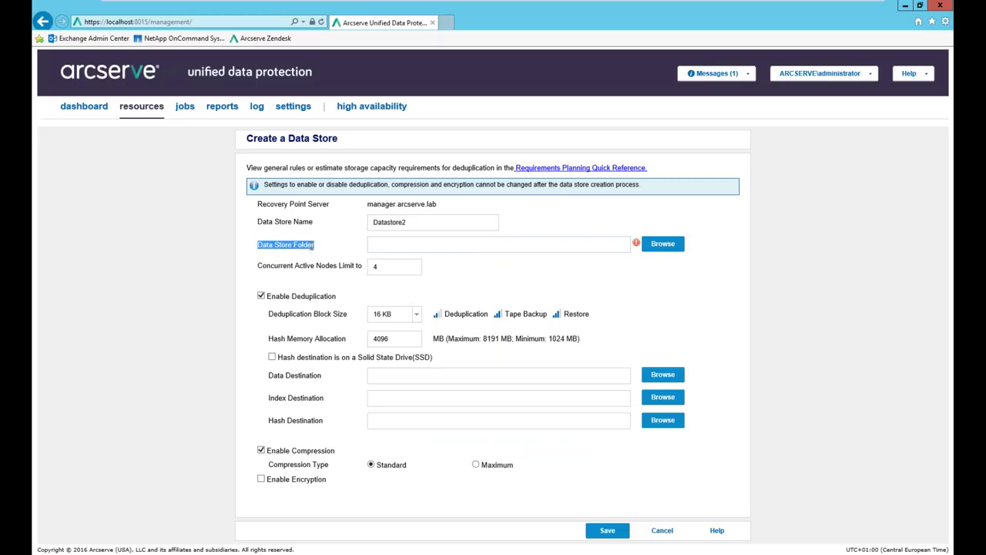
pyautogui.click(374, 245)
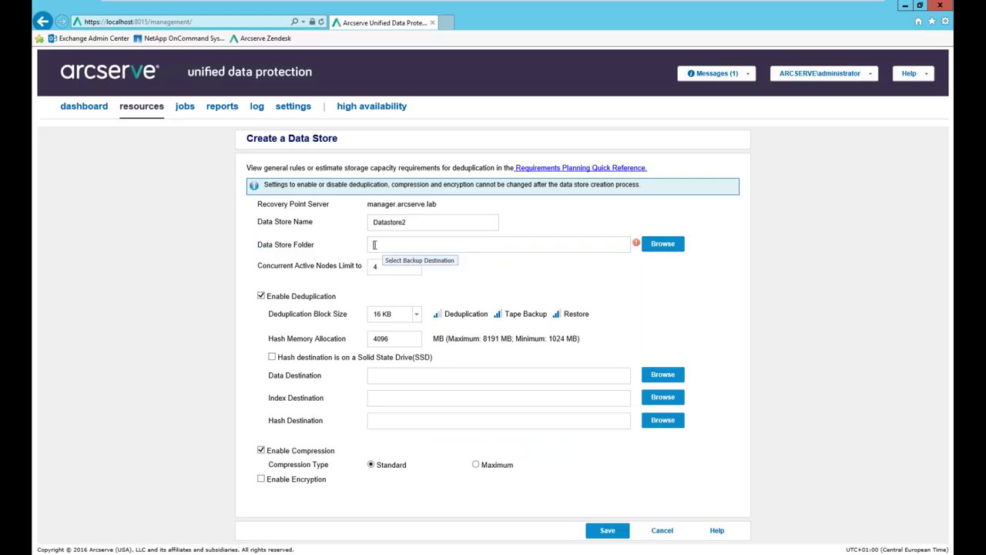
pyautogui.click(261, 296)
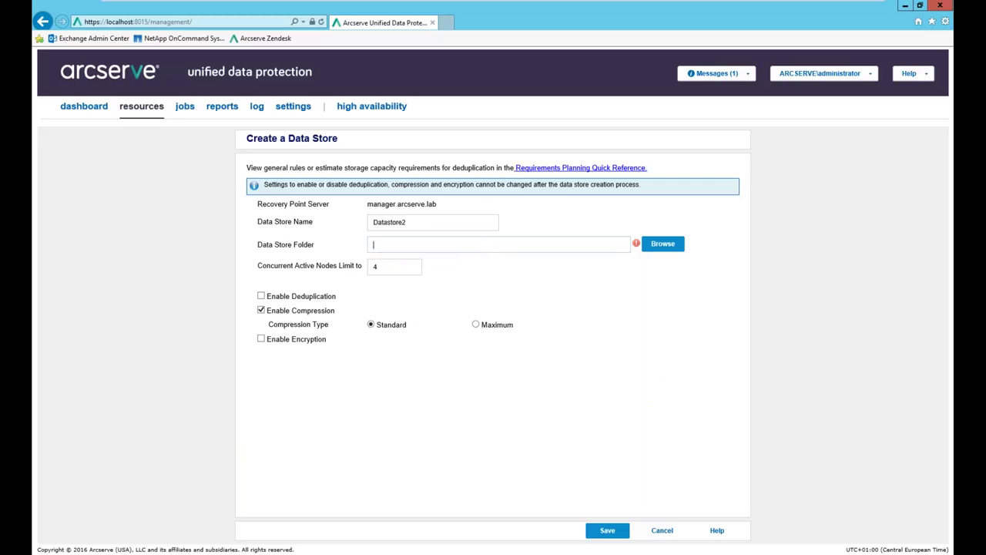
pyautogui.click(262, 296)
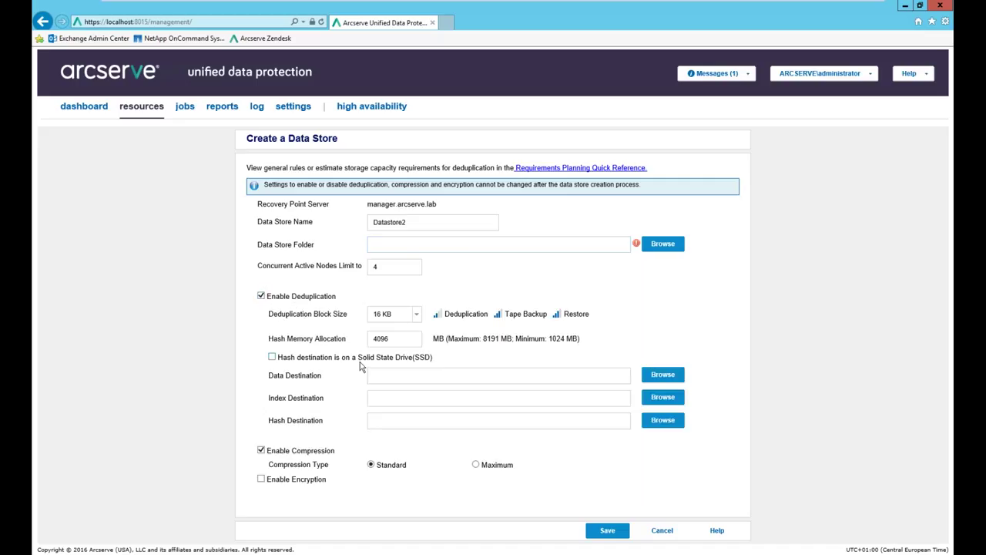
pyautogui.click(380, 241)
pyautogui.click(387, 371)
# - Try a deduplication block size of 4 KB for the data store, and set it to 32 KB
pyautogui.click(416, 314)
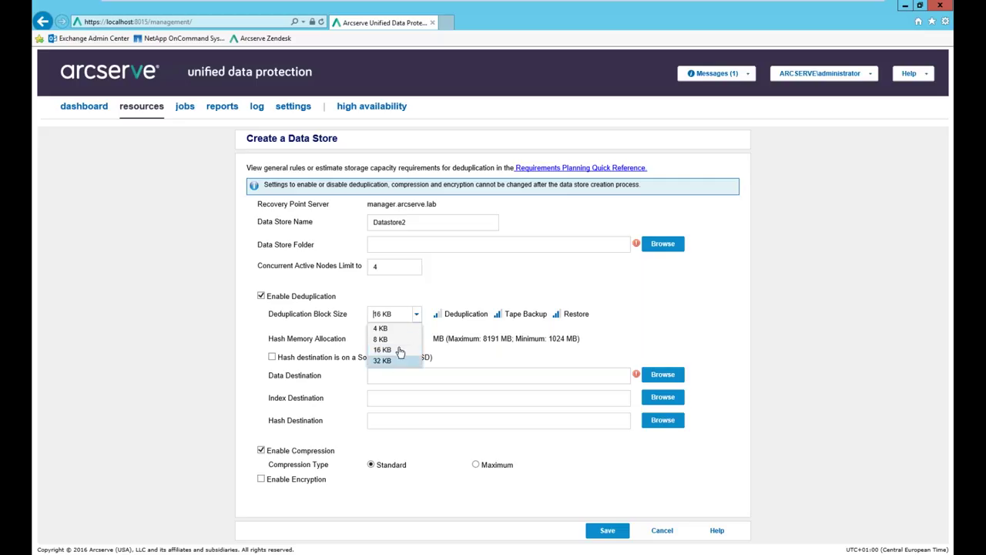
pyautogui.click(382, 329)
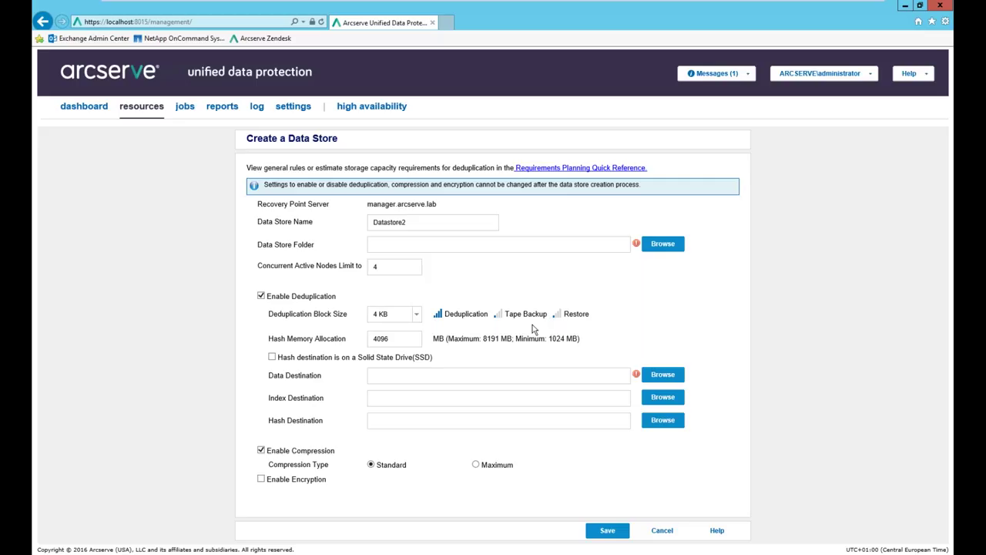
pyautogui.click(414, 314)
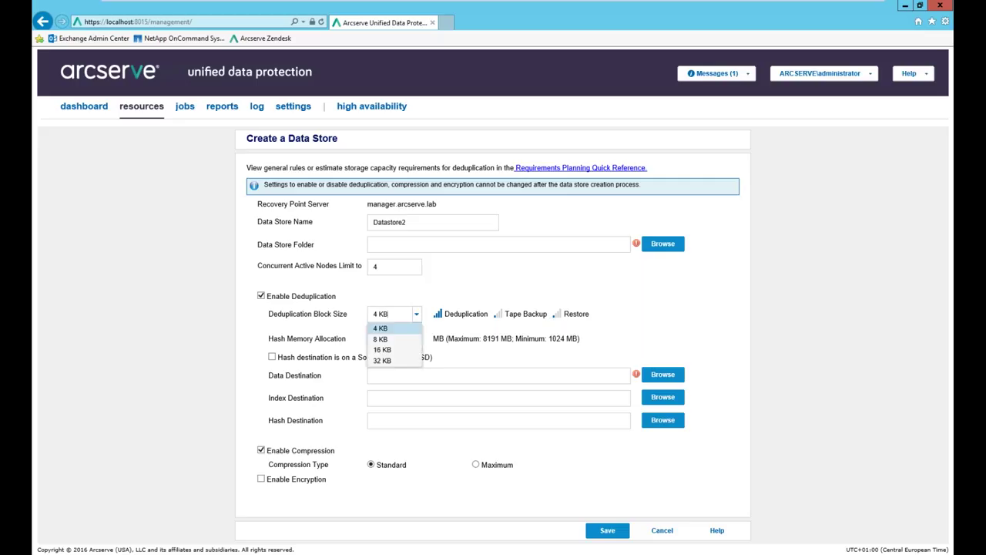
pyautogui.click(422, 312)
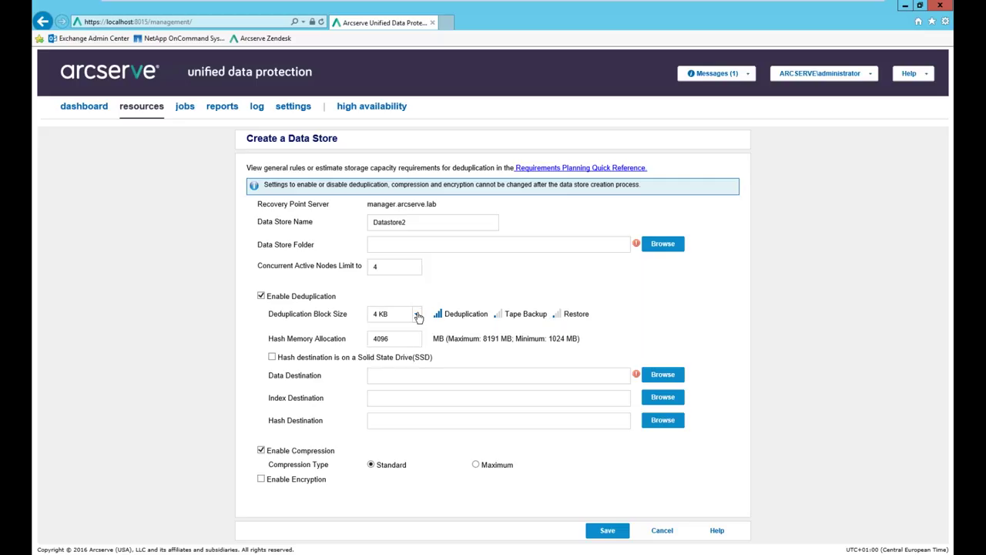
pyautogui.click(416, 316)
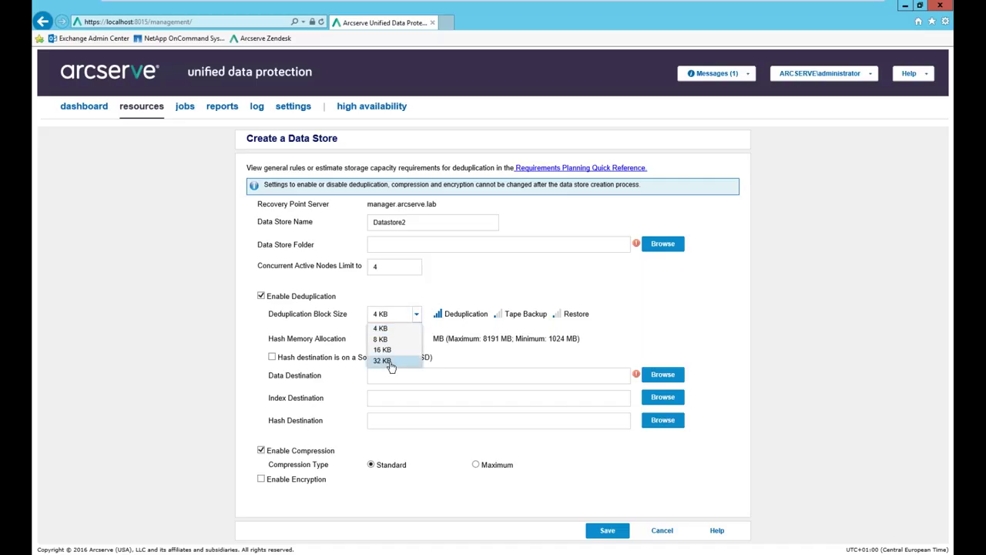
pyautogui.click(380, 362)
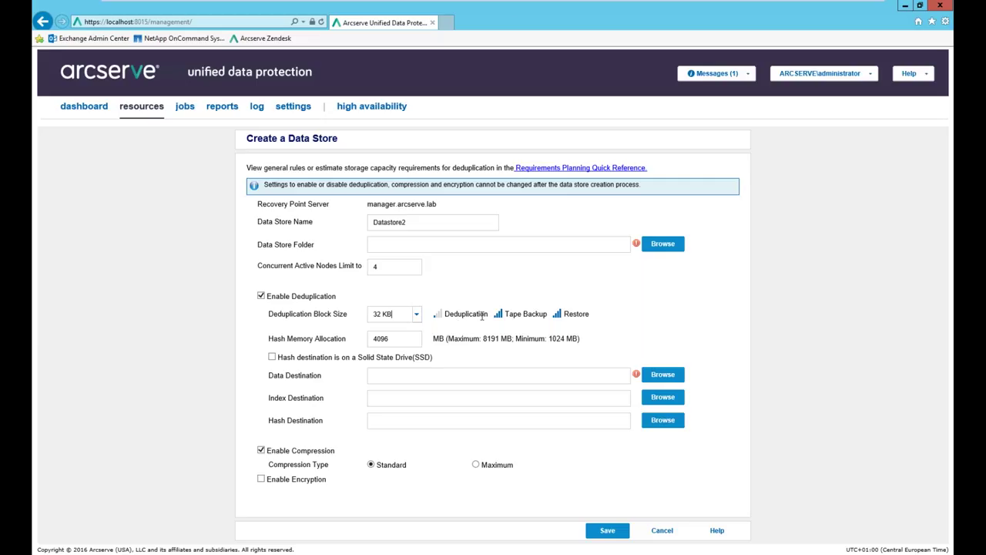
# - View the built-in memory and storage requirements estimate, and open the UDP Resource Estimator from Arcserve Zendesk's promoted articles in a new tab
pyautogui.click(574, 168)
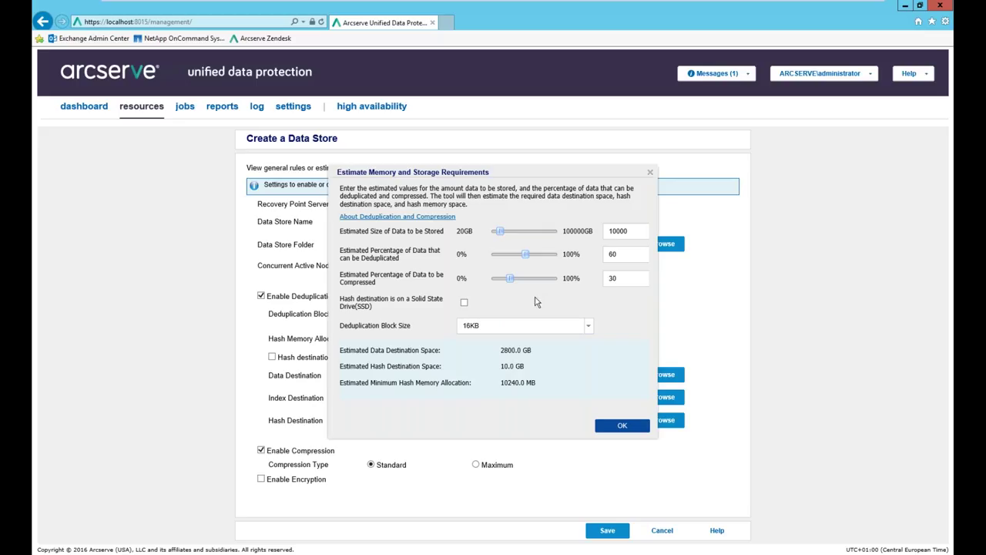
pyautogui.click(649, 172)
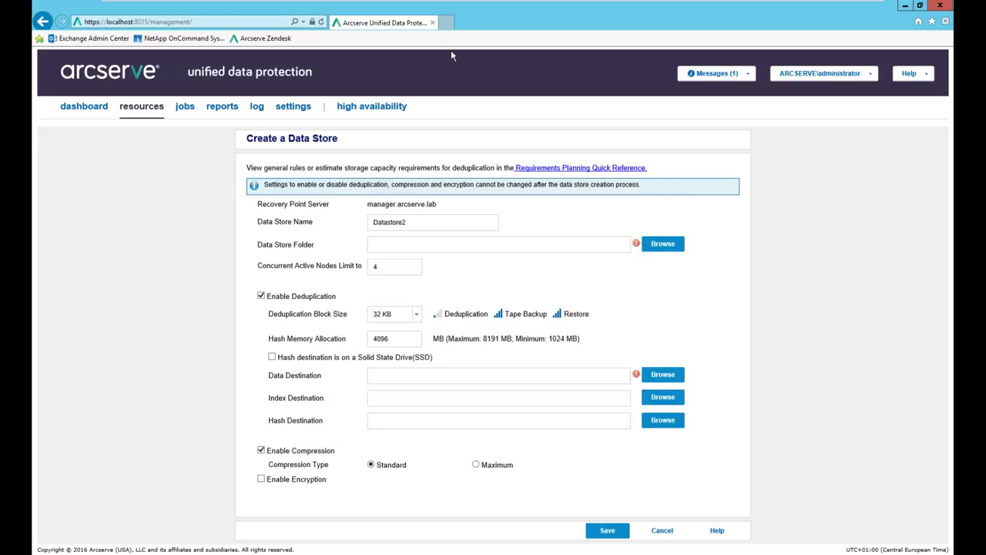
pyautogui.click(447, 23)
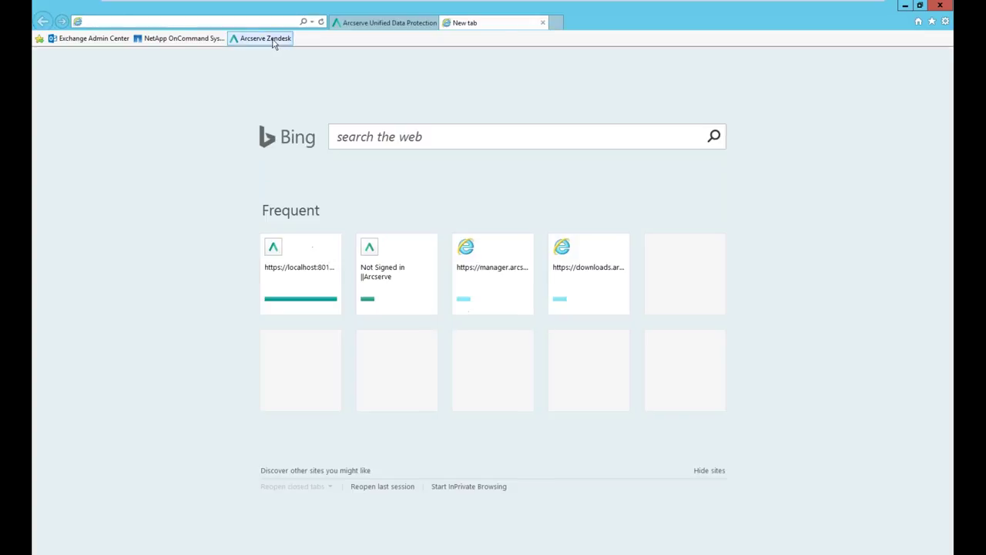
pyautogui.click(271, 38)
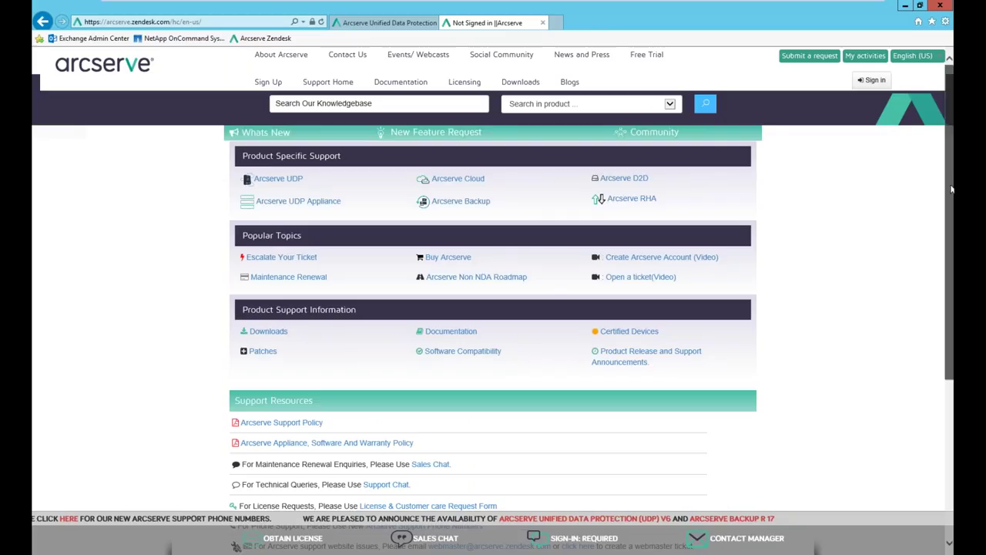
pyautogui.moveTo(945, 190); pyautogui.dragTo(951, 358)
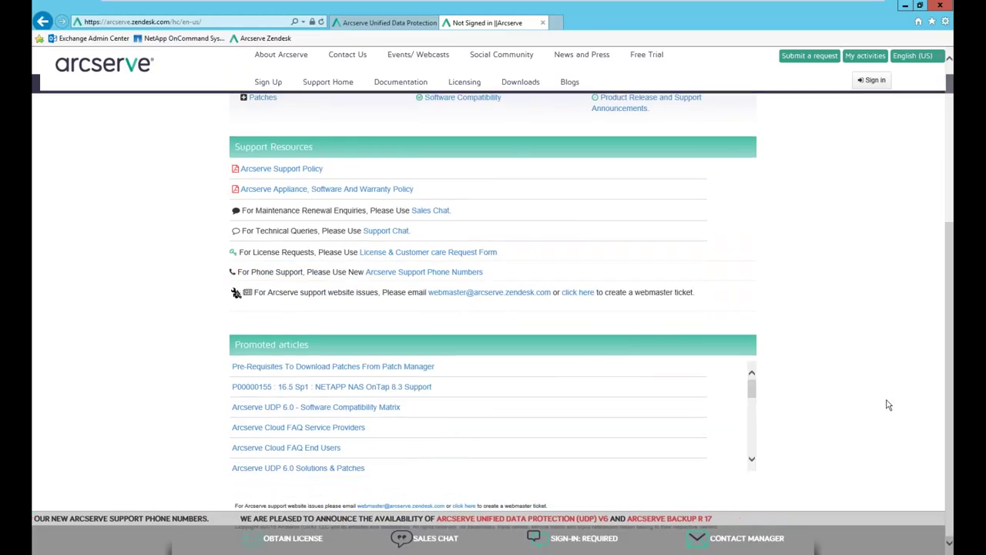
pyautogui.moveTo(753, 395); pyautogui.dragTo(757, 415)
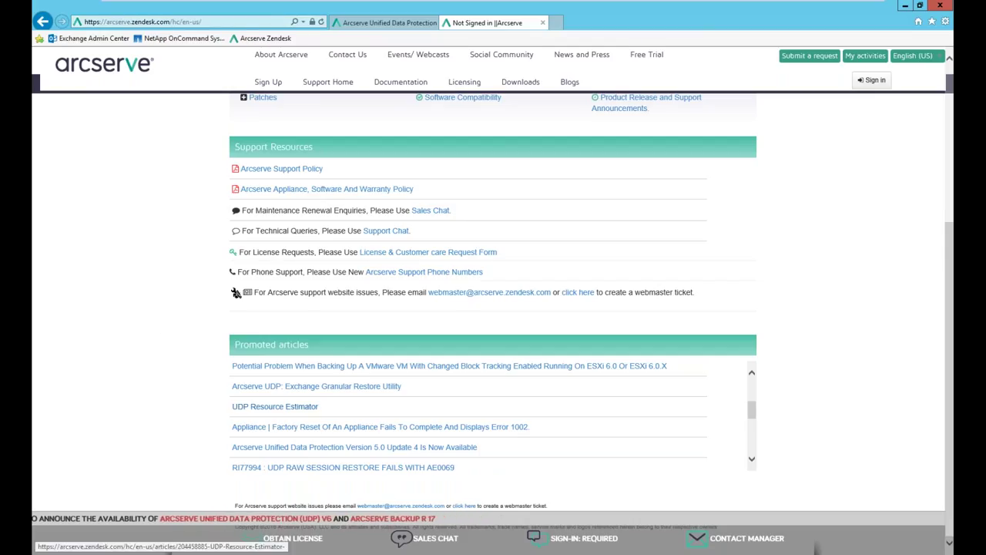
pyautogui.click(260, 410)
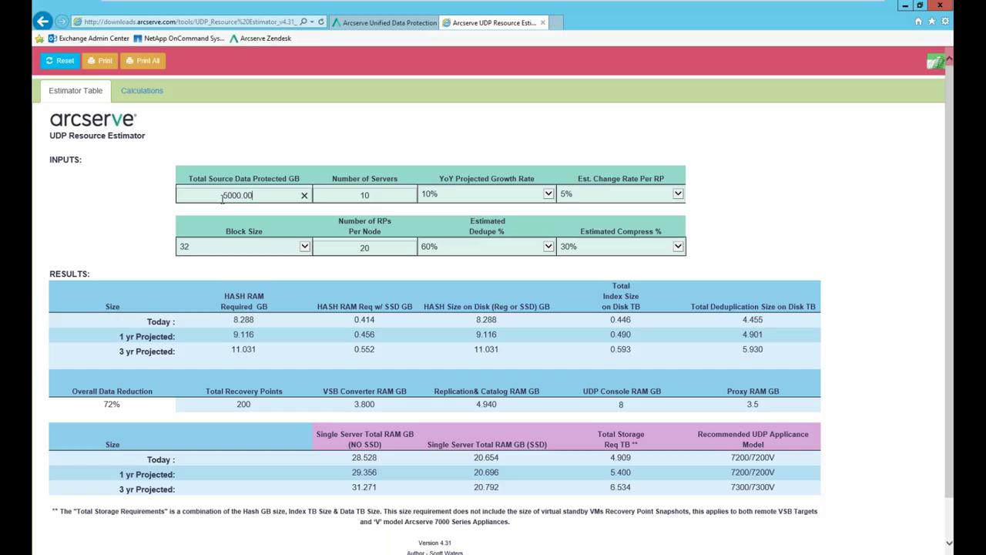
# - Examine the total source data and number of servers among the estimator's inputs
pyautogui.moveTo(222, 197); pyautogui.dragTo(255, 198)
pyautogui.press('Right')
pyautogui.click(353, 197)
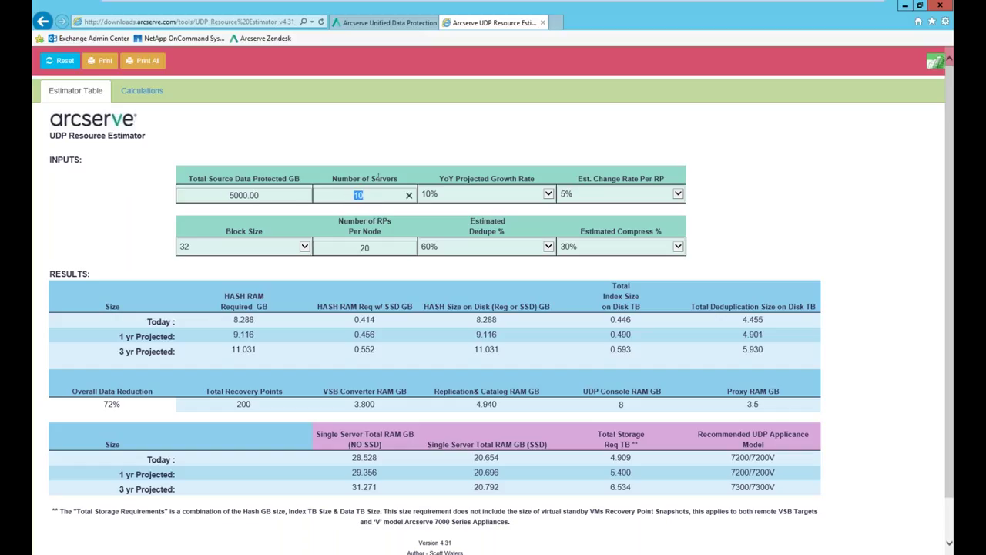
pyautogui.click(373, 184)
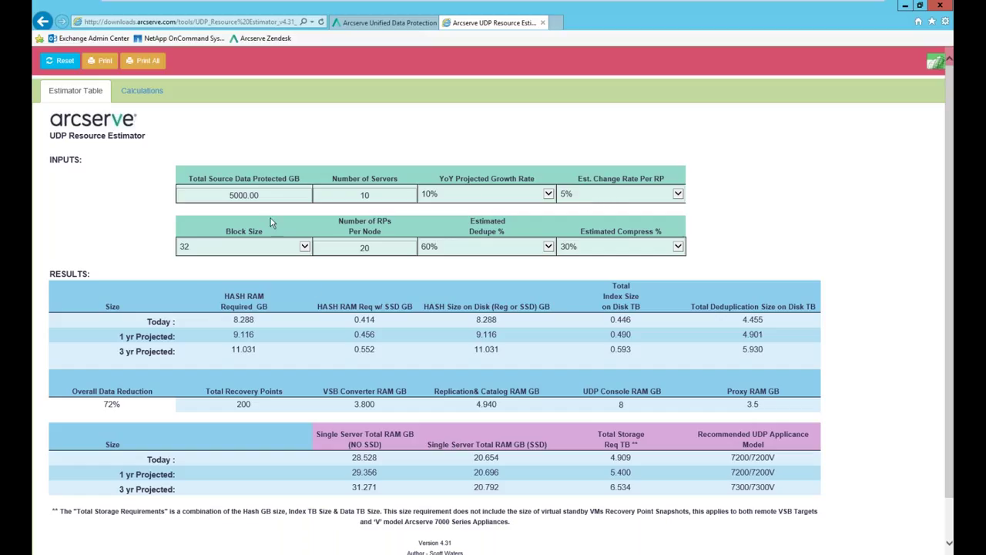
# - Set the estimator's block size to 4 and examine the hash RAM required with and without SSD
pyautogui.click(306, 248)
pyautogui.click(185, 220)
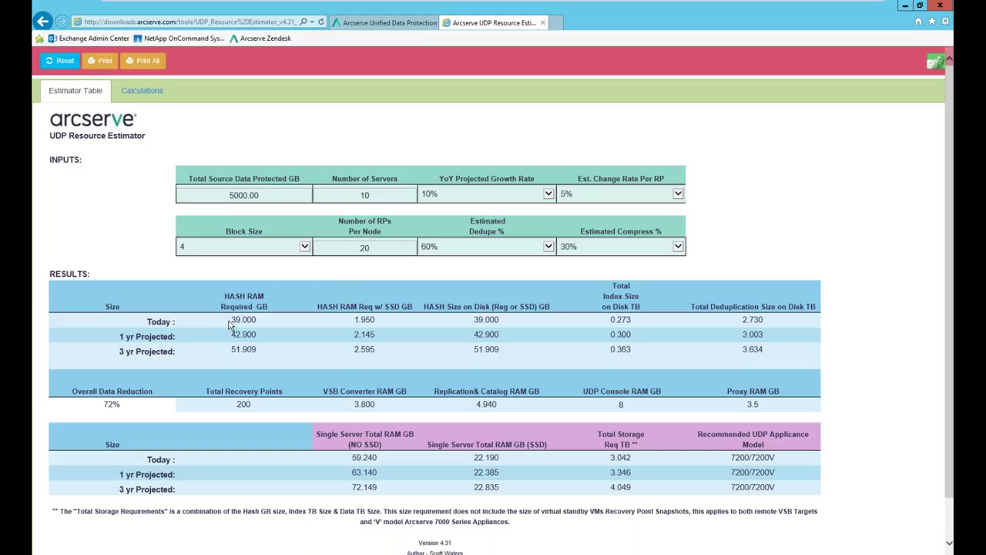
pyautogui.moveTo(229, 324); pyautogui.dragTo(252, 324)
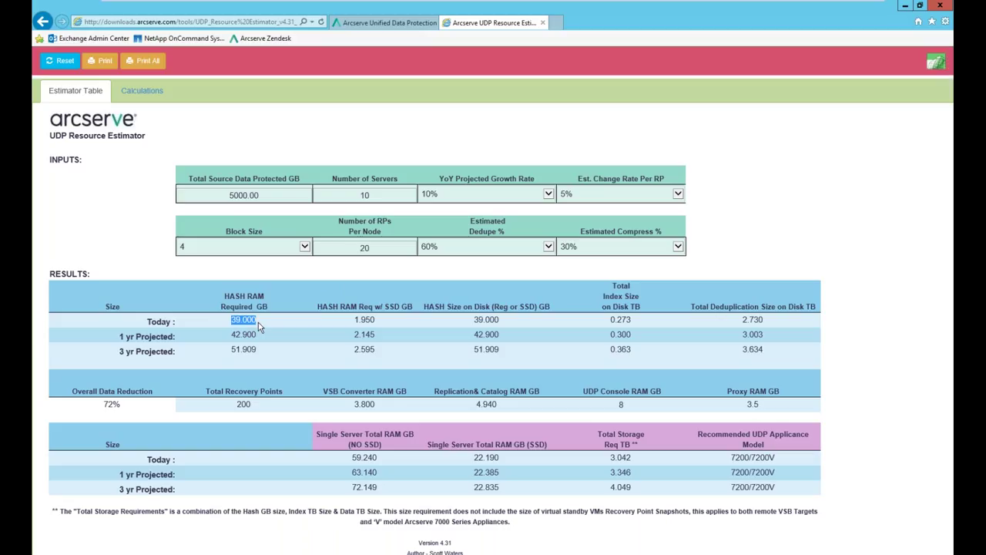
pyautogui.click(237, 327)
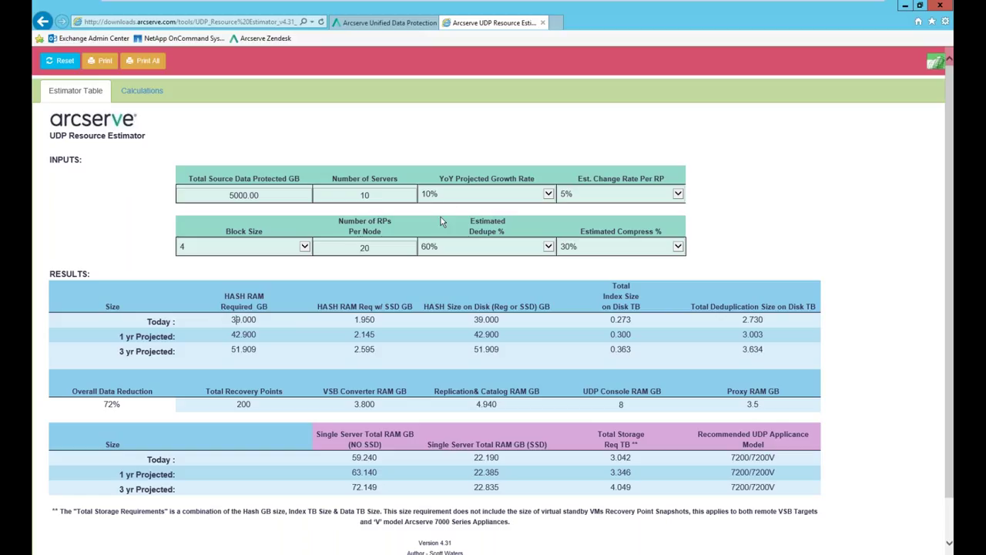
pyautogui.moveTo(232, 349); pyautogui.dragTo(262, 351)
pyautogui.click(281, 324)
pyautogui.moveTo(317, 306); pyautogui.dragTo(359, 307)
pyautogui.click(351, 326)
# - Set the estimator's block size to 32 and examine today's hash RAM requirement
pyautogui.click(305, 250)
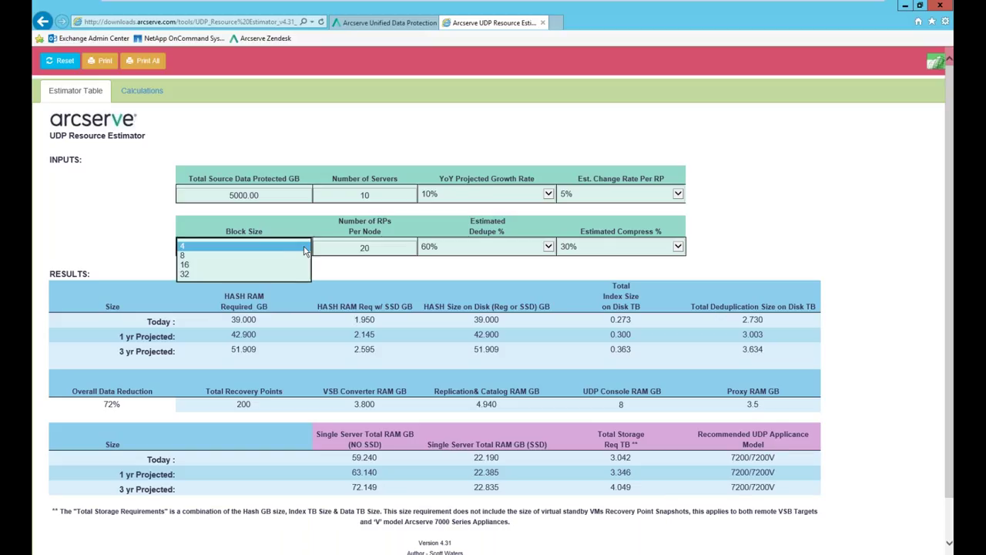
pyautogui.click(185, 274)
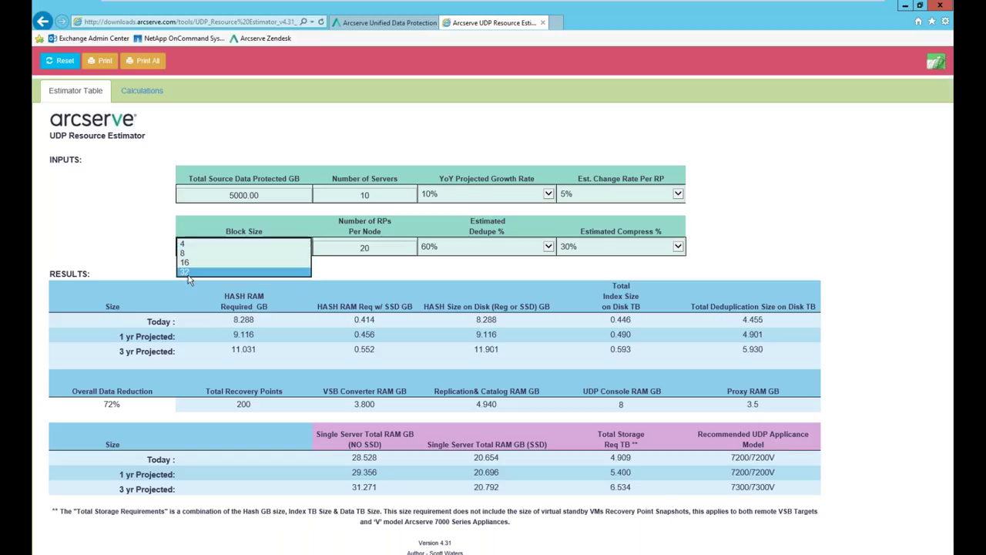
pyautogui.doubleClick(243, 320)
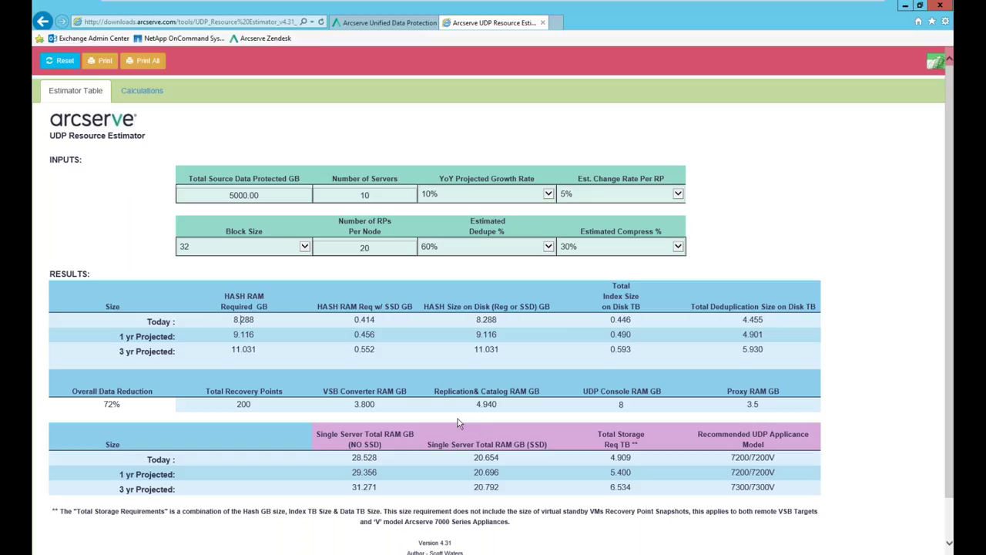
# - Return to the UDP console, cancel creating the new data store, and open the existing Datastore1 for modification
pyautogui.click(387, 23)
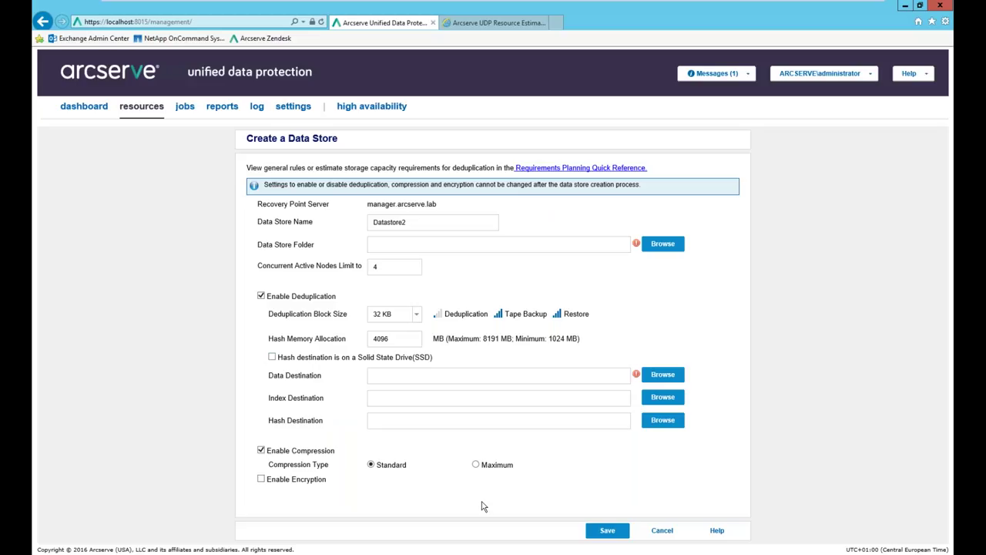
pyautogui.click(663, 531)
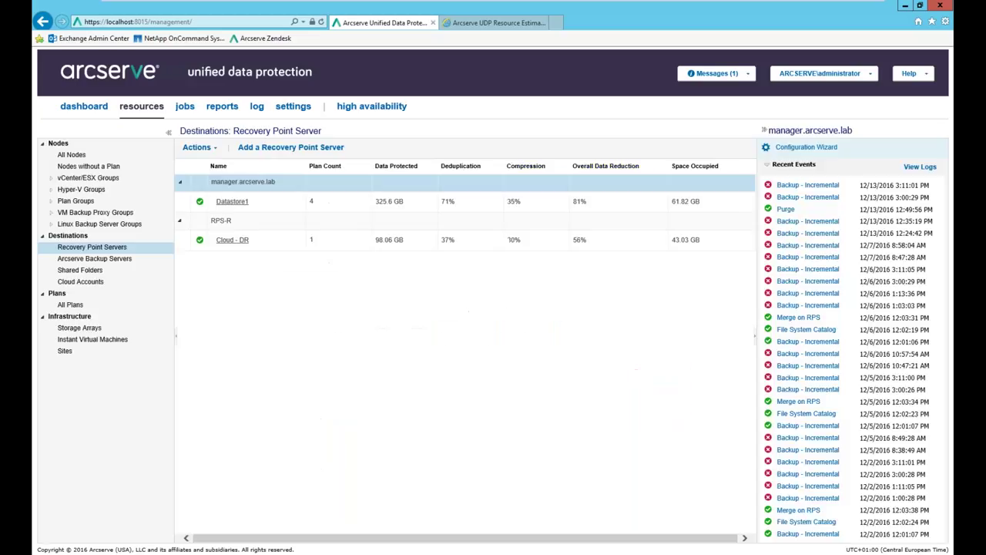
pyautogui.click(237, 203)
pyautogui.rightClick(237, 202)
pyautogui.click(251, 210)
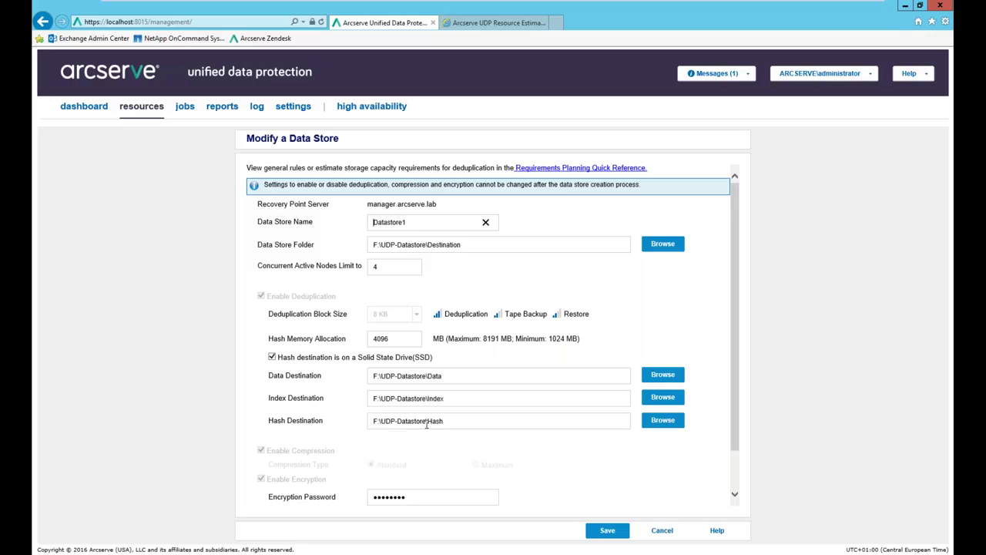
# - Examine Datastore1's hash, index and data destinations and its encryption settings, leaving without saving changes
pyautogui.moveTo(468, 421)
pyautogui.moveTo(419, 427)
pyautogui.moveTo(469, 399)
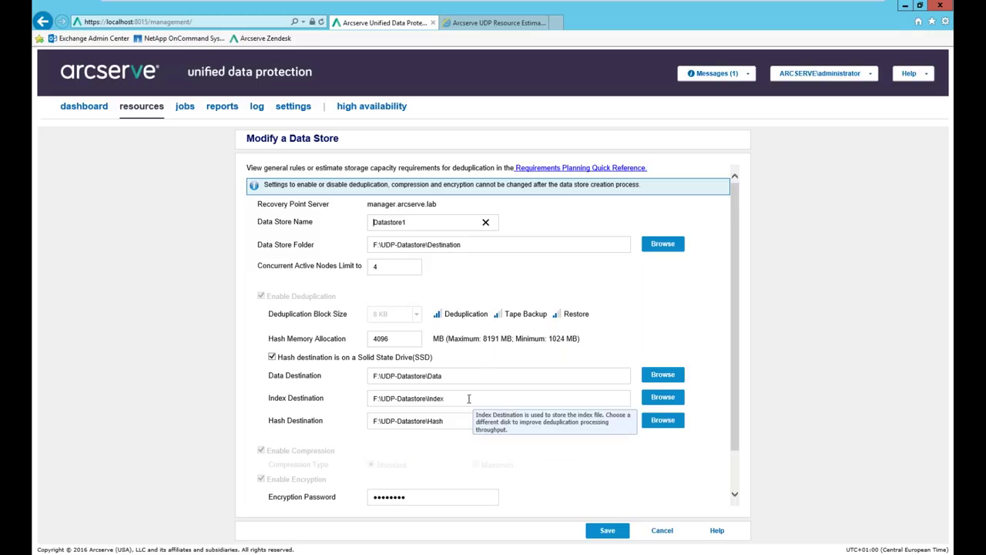
pyautogui.moveTo(535, 377)
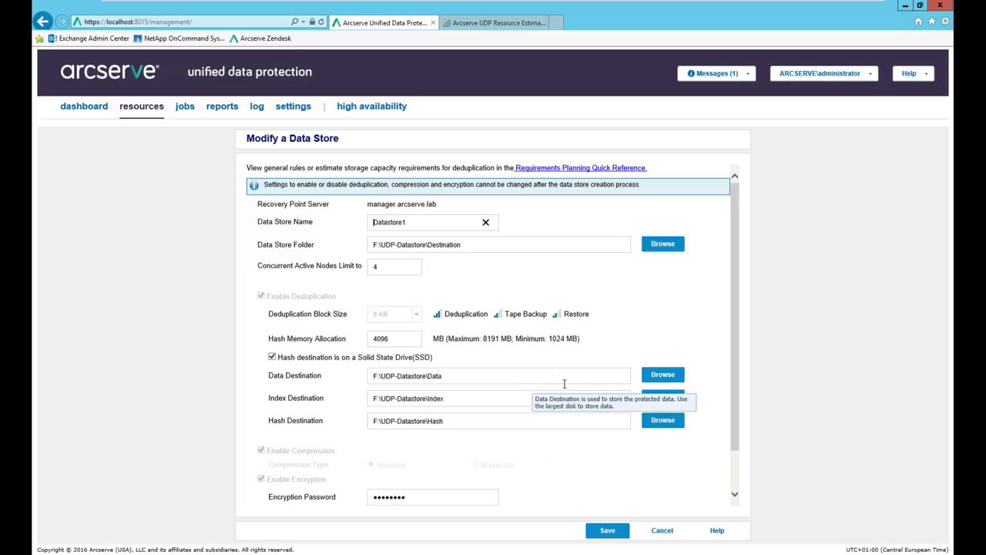
pyautogui.scroll(-2, 571, 499)
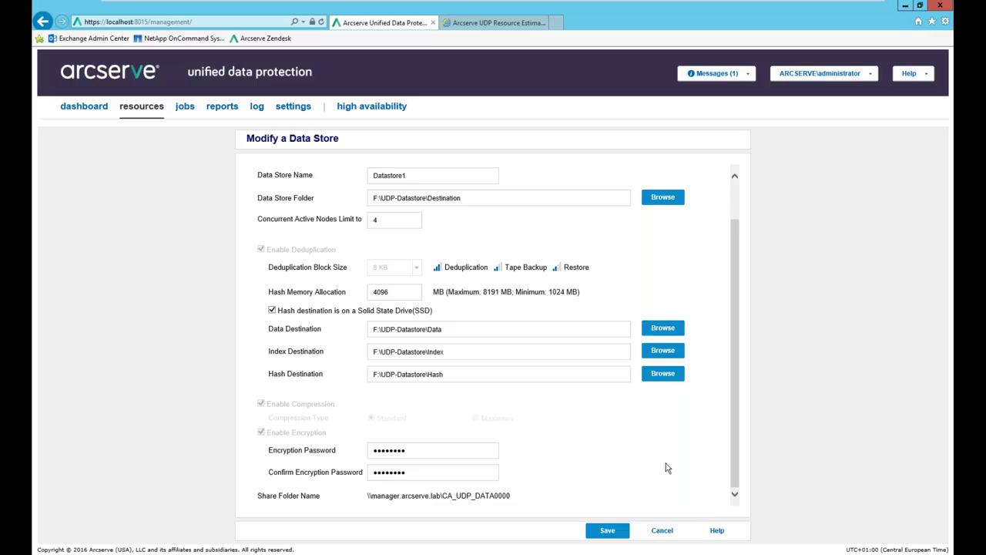
pyautogui.click(662, 530)
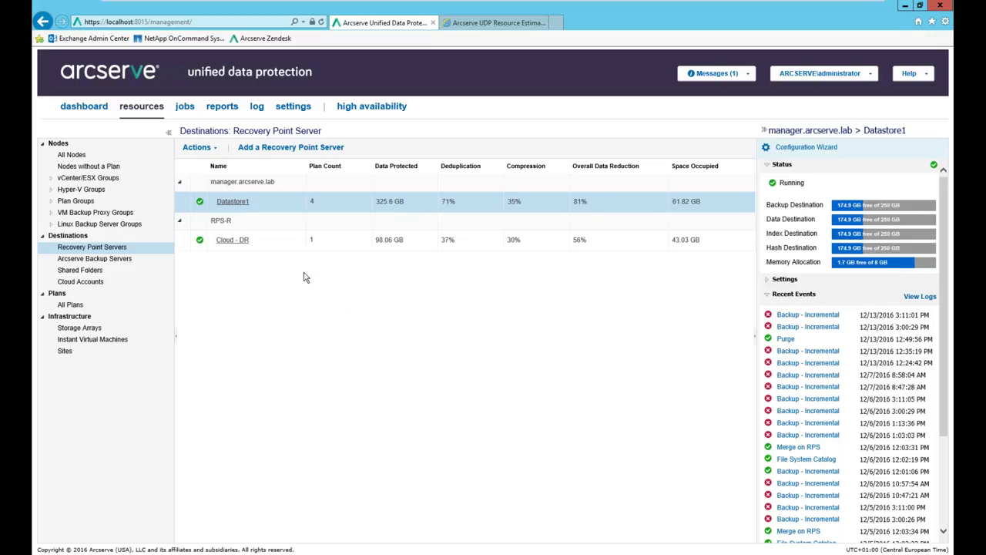
# - Start adding nodes from the full node list and discover them from Active Directory using the saved arcserve domain entry
pyautogui.click(71, 155)
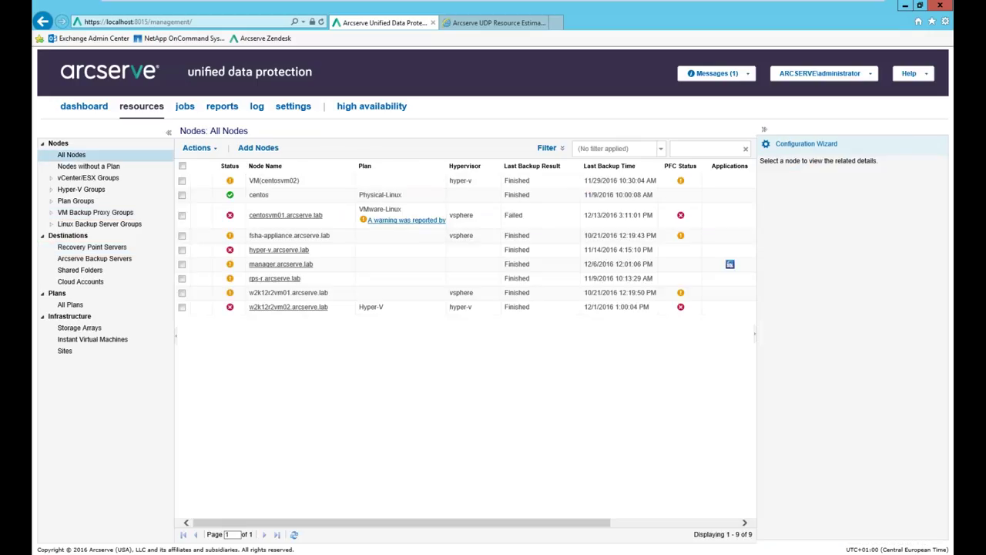
pyautogui.click(262, 148)
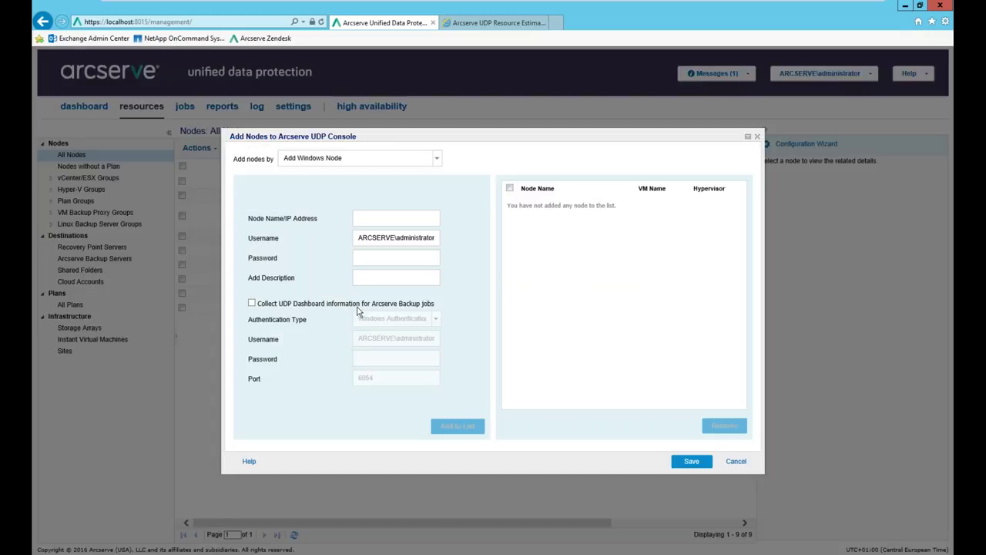
pyautogui.click(436, 160)
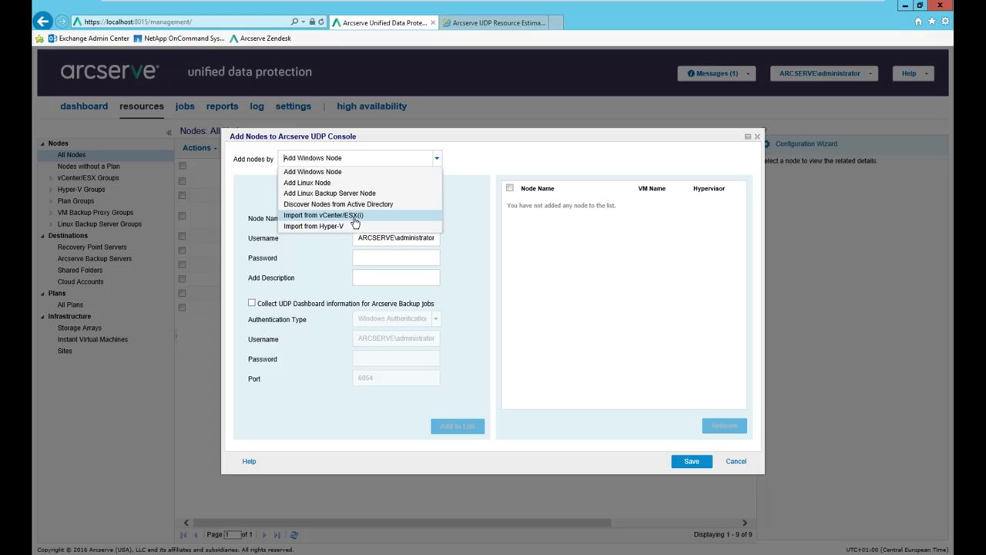
pyautogui.click(318, 208)
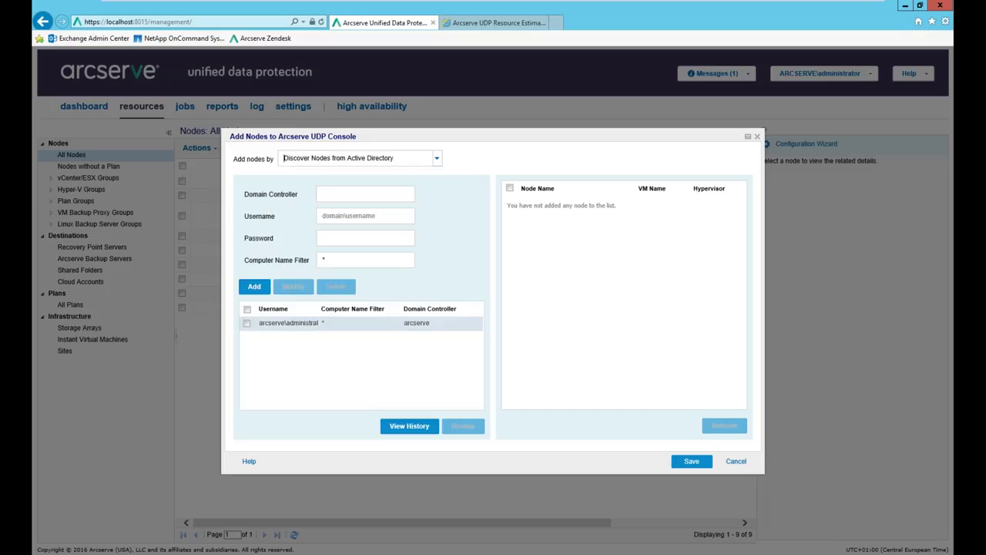
pyautogui.click(256, 326)
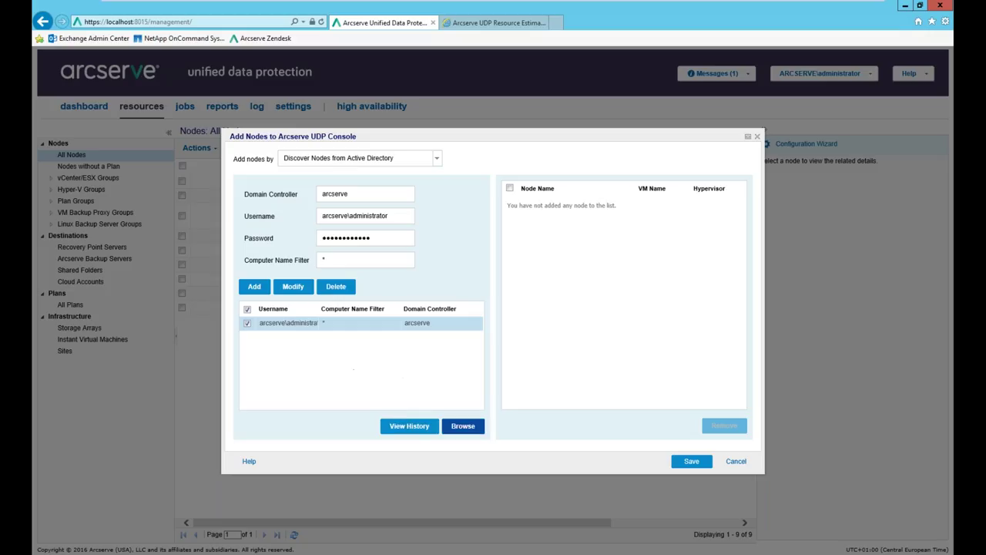
pyautogui.click(463, 427)
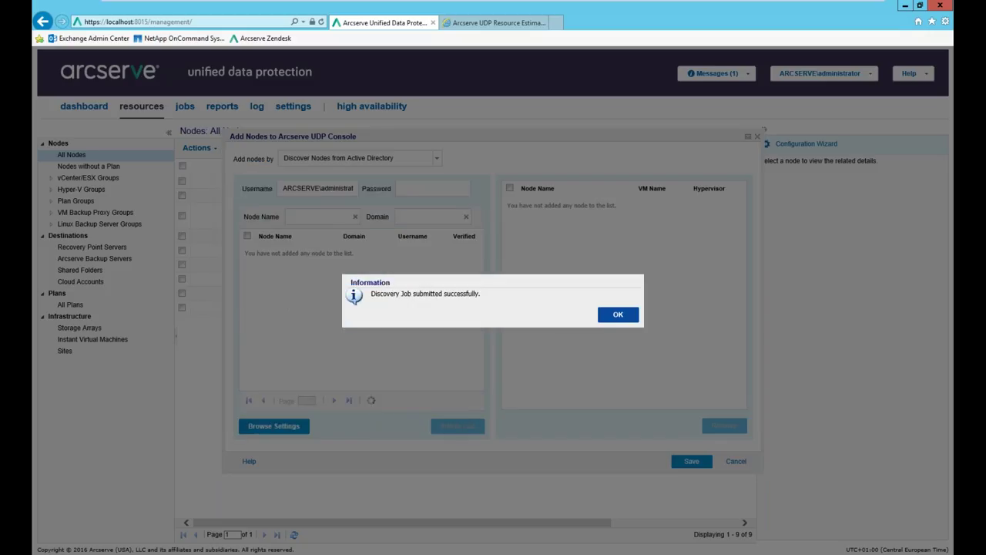
pyautogui.click(609, 316)
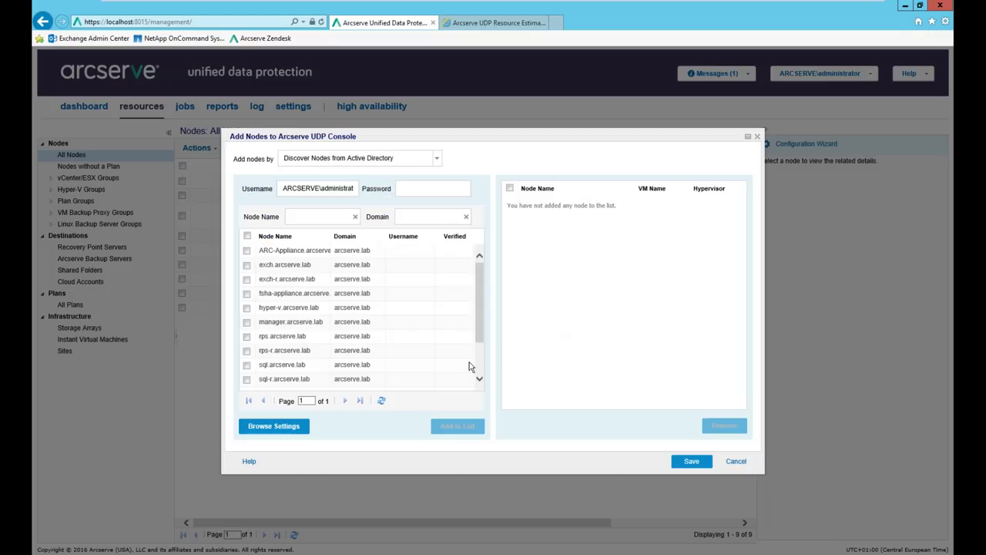
# - Select the discovered node exch.arcserve.lab, enter its account password, add it to the list and save it to the console
pyautogui.click(248, 265)
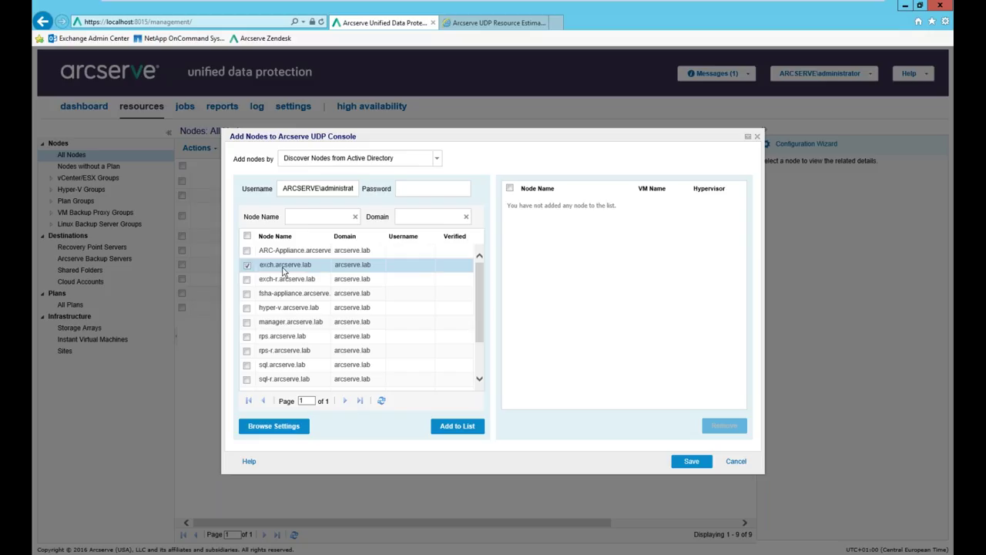
pyautogui.click(427, 189)
pyautogui.write('•')
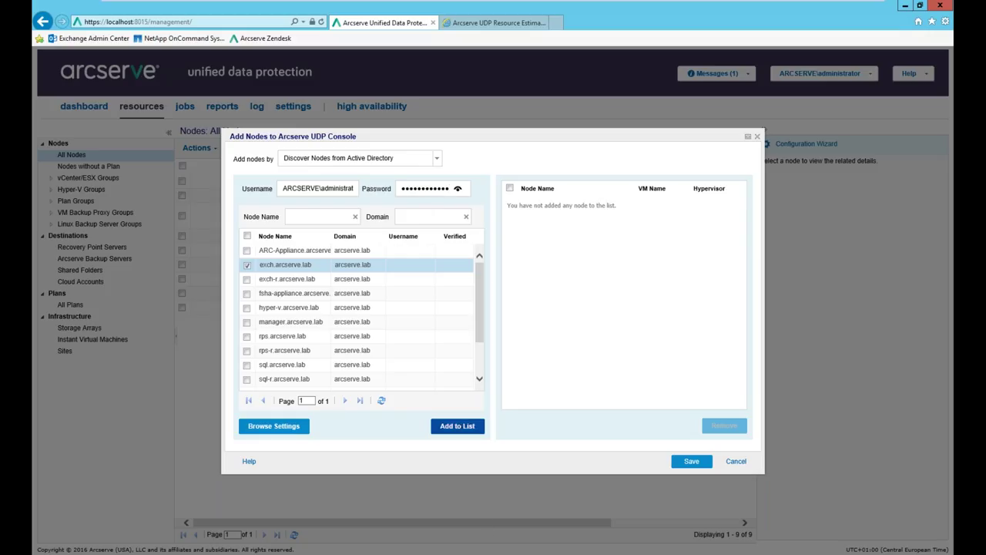
pyautogui.click(459, 426)
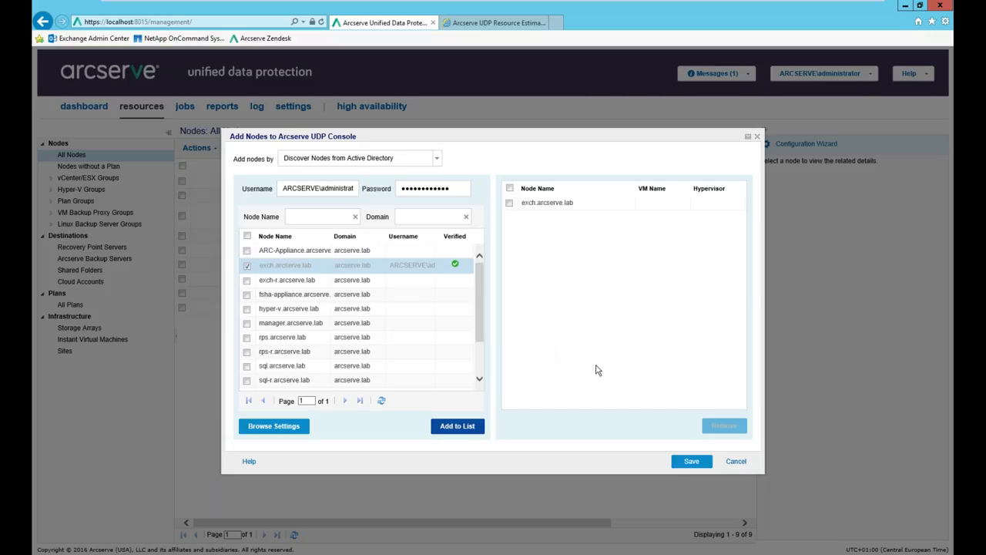
pyautogui.click(690, 462)
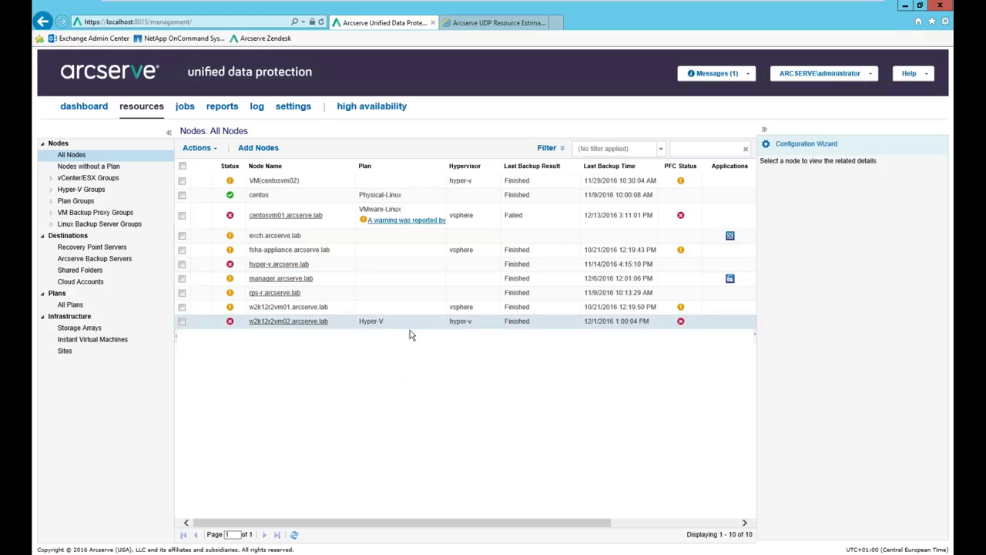
# - Examine the exch.arcserve.lab node's details, available actions and detected applications with the node list widened
pyautogui.click(389, 241)
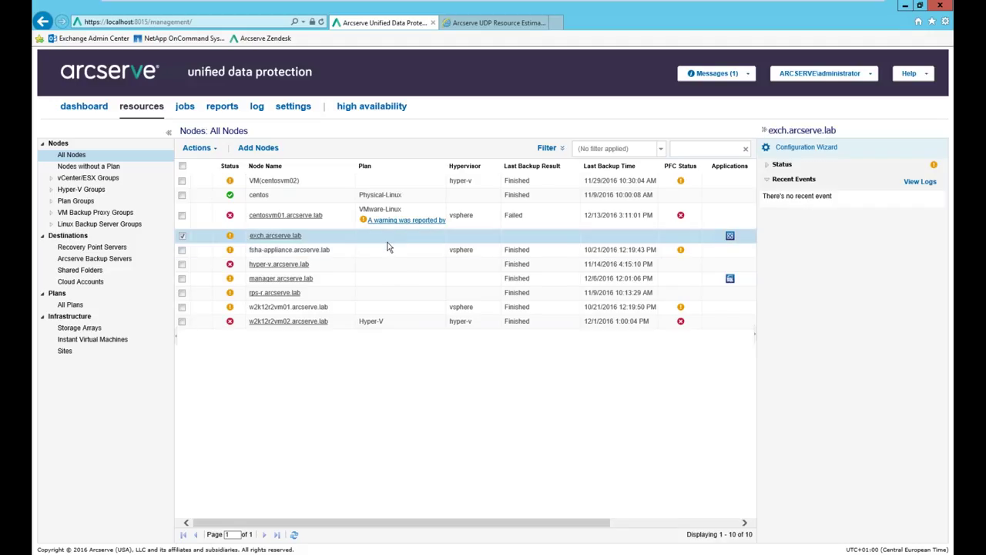
pyautogui.click(758, 337)
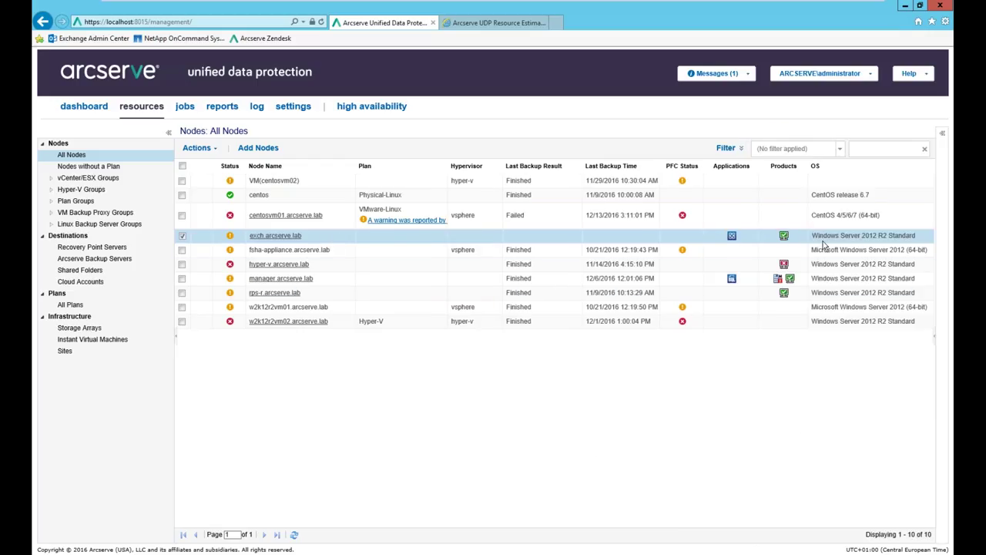
pyautogui.rightClick(337, 240)
pyautogui.click(608, 390)
pyautogui.moveTo(733, 237)
# - Add a new plan named Exchange with the task type Backup: Agent-Based Windows
pyautogui.click(67, 305)
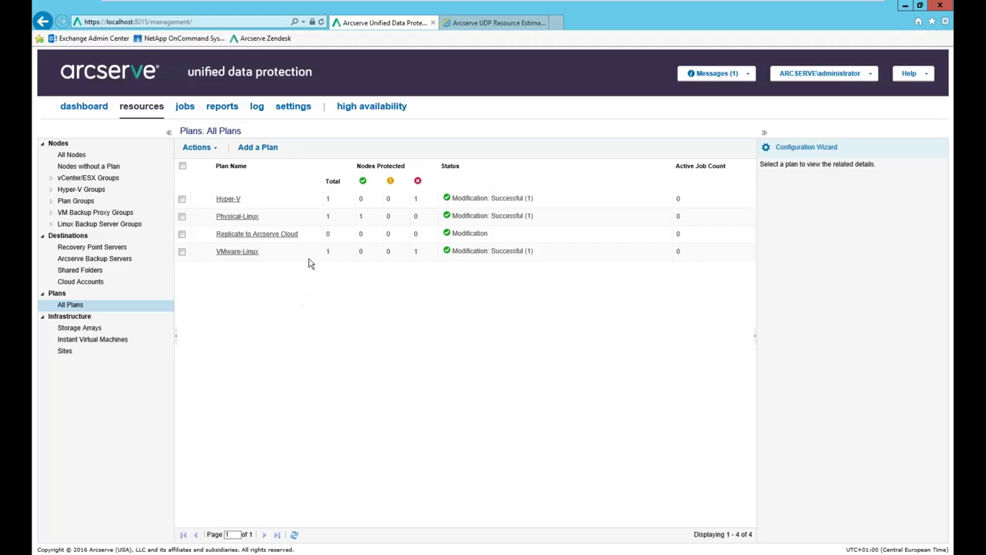
pyautogui.click(254, 149)
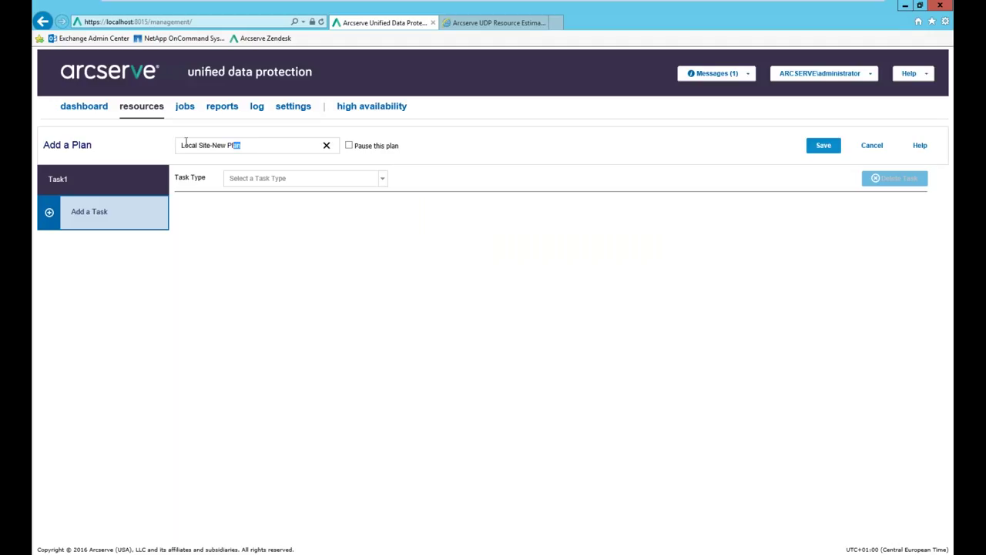
pyautogui.click(237, 145)
pyautogui.write('Exchange')
pyautogui.click(383, 179)
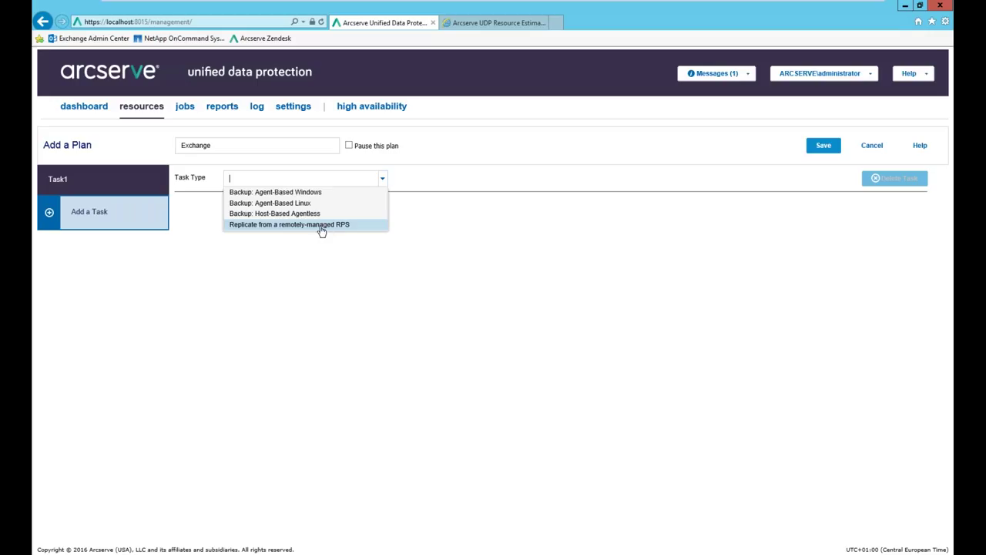
pyautogui.click(260, 194)
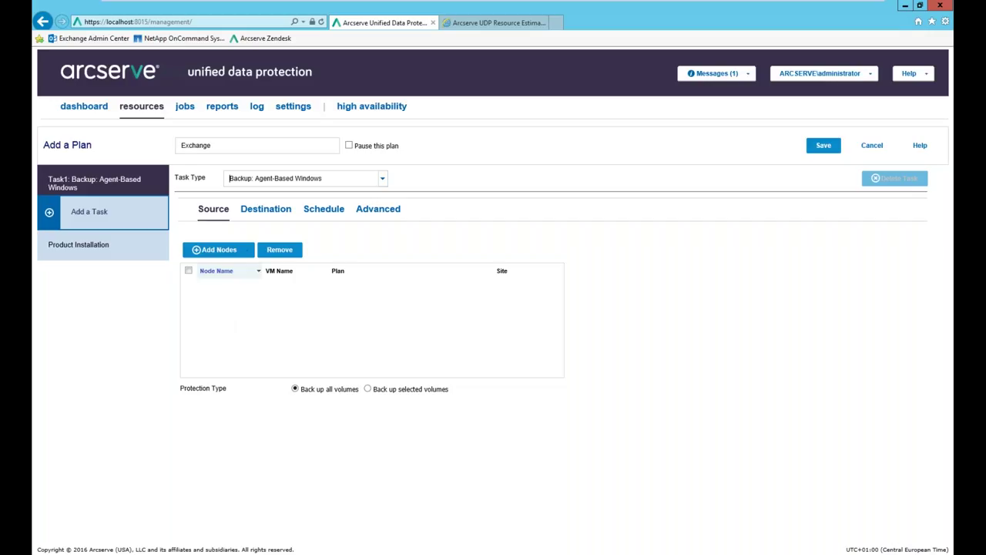
# - Add the existing node exch.arcserve.lab as the source to protect in the Exchange plan
pyautogui.click(232, 250)
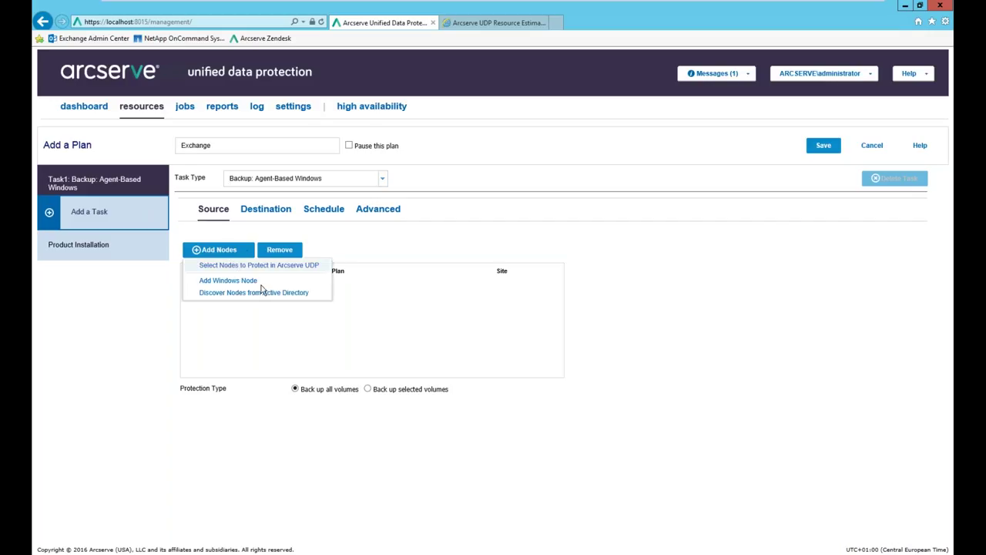
pyautogui.click(254, 265)
pyautogui.click(238, 245)
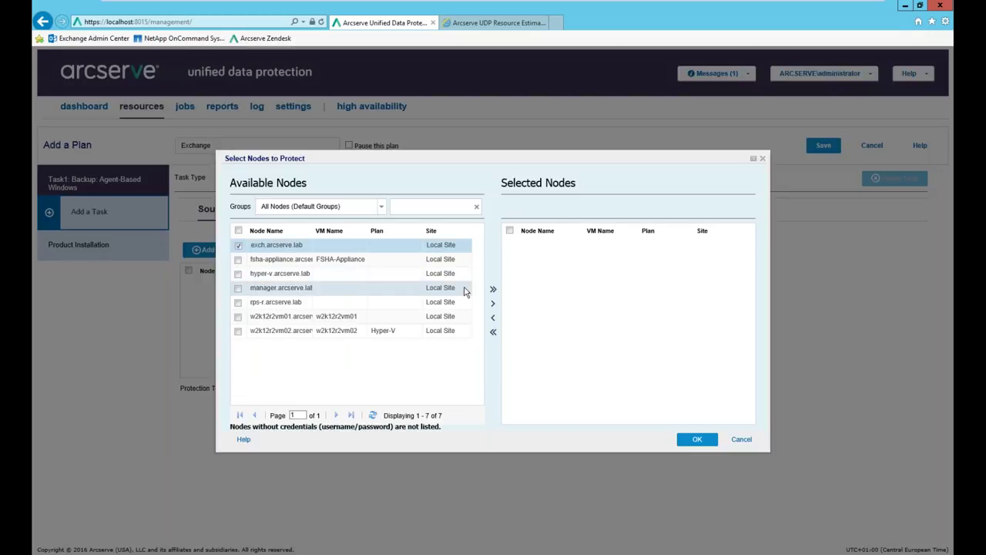
pyautogui.click(493, 303)
pyautogui.click(696, 439)
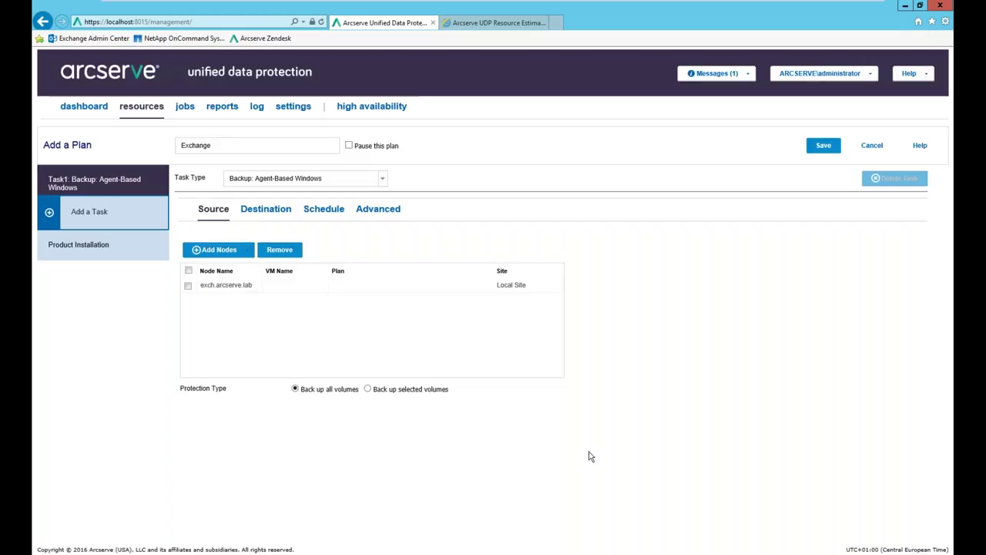
# - View the volume choices for backing up selected volumes of exch.arcserve.lab, and return to backing up all volumes
pyautogui.click(226, 290)
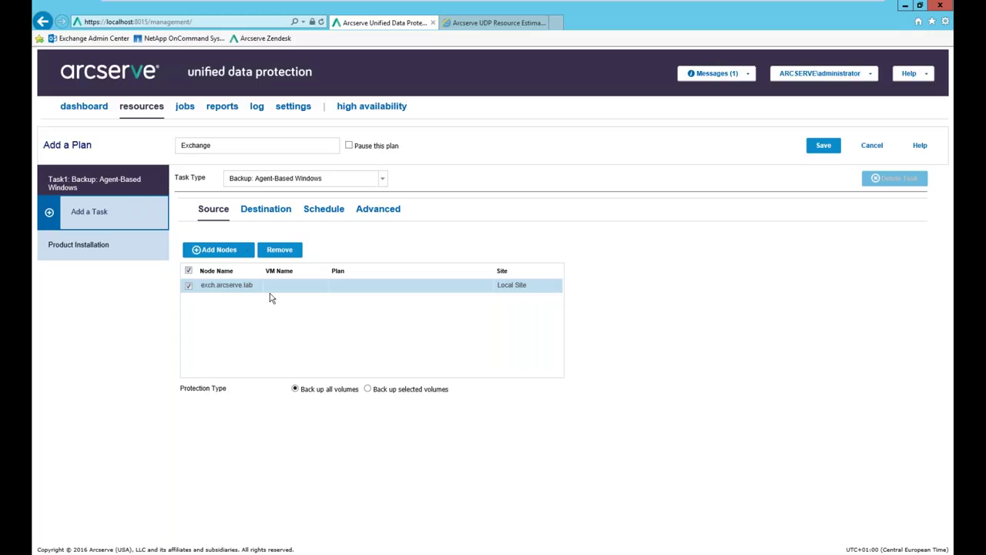
pyautogui.click(369, 389)
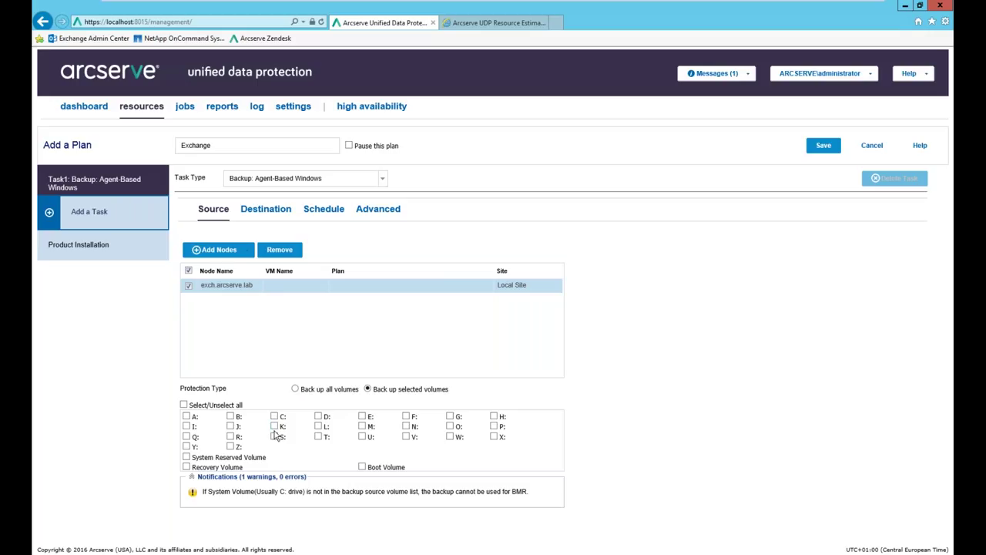
pyautogui.click(295, 389)
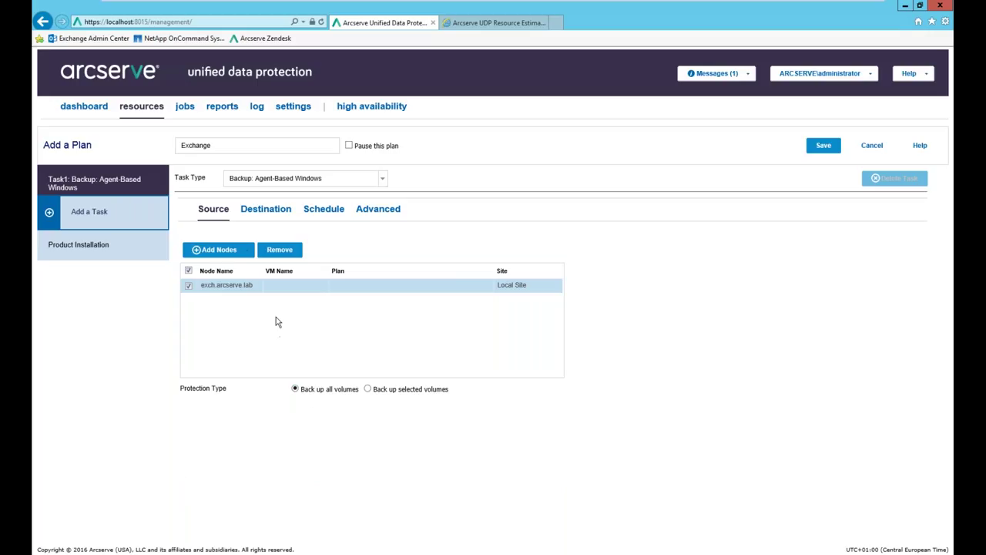
# - Set the backup destination to Datastore1 on the recovery point server manager.arcserve.lab, and enter and confirm the session password
pyautogui.click(260, 212)
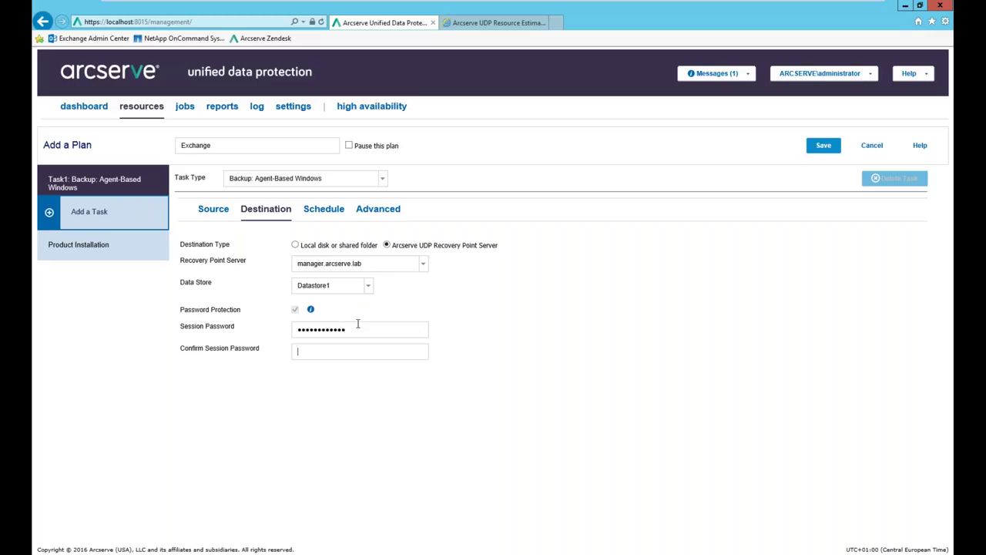
pyautogui.press('Tab')
pyautogui.write('•••')
# - Edit the plan's daily incremental backup schedule to exclude Saturday and Sunday and retain 7 backups, and save it
pyautogui.click(322, 213)
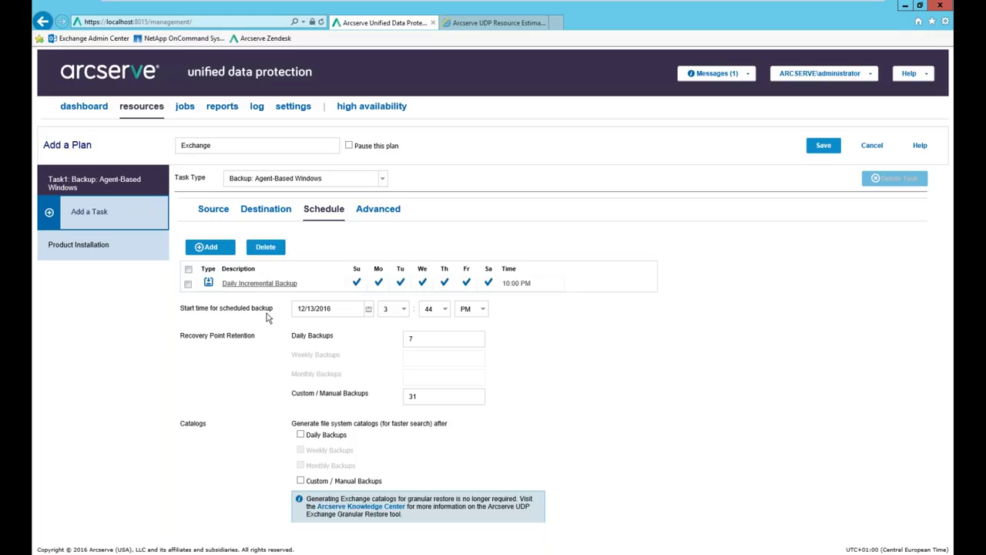
pyautogui.click(247, 284)
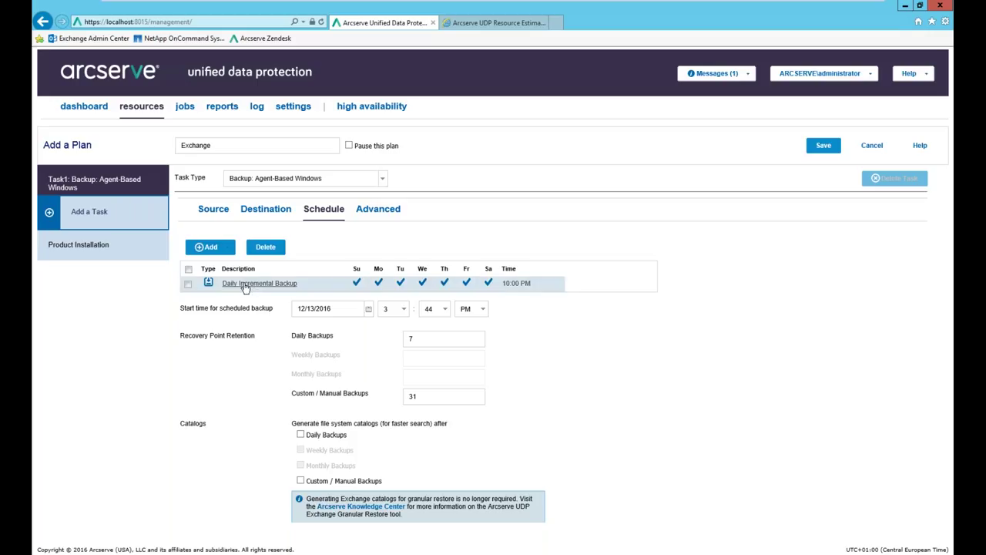
pyautogui.click(243, 284)
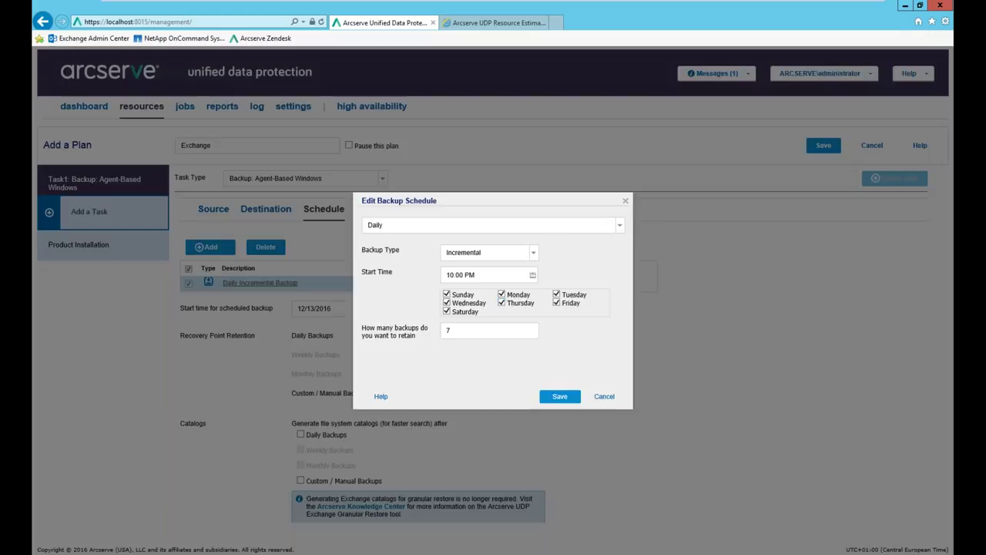
pyautogui.click(447, 311)
pyautogui.click(447, 294)
pyautogui.moveTo(473, 330); pyautogui.dragTo(418, 336)
pyautogui.write('7')
pyautogui.click(560, 396)
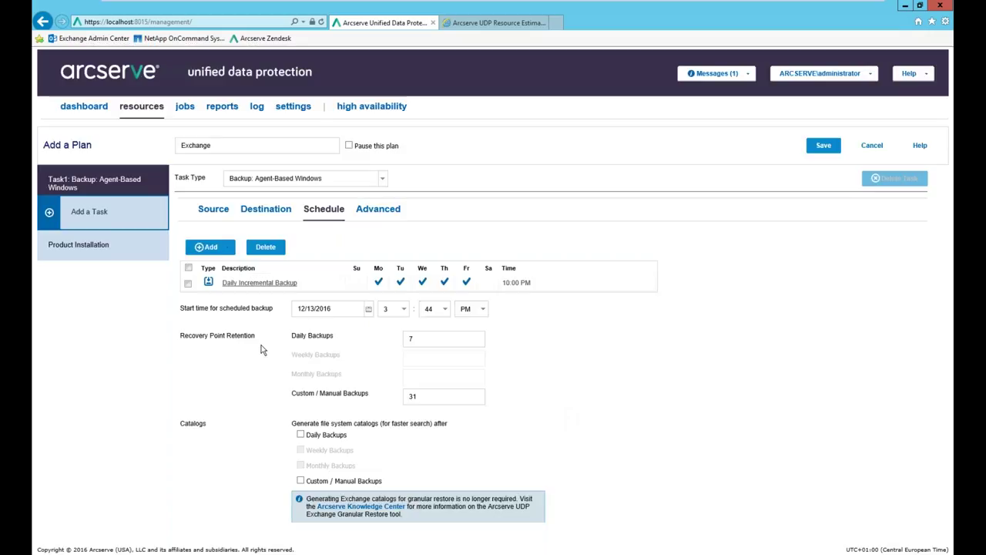
# - Add a weekly incremental backup schedule for Saturday at 10:00 PM that retains 5 backups, and save it
pyautogui.click(209, 247)
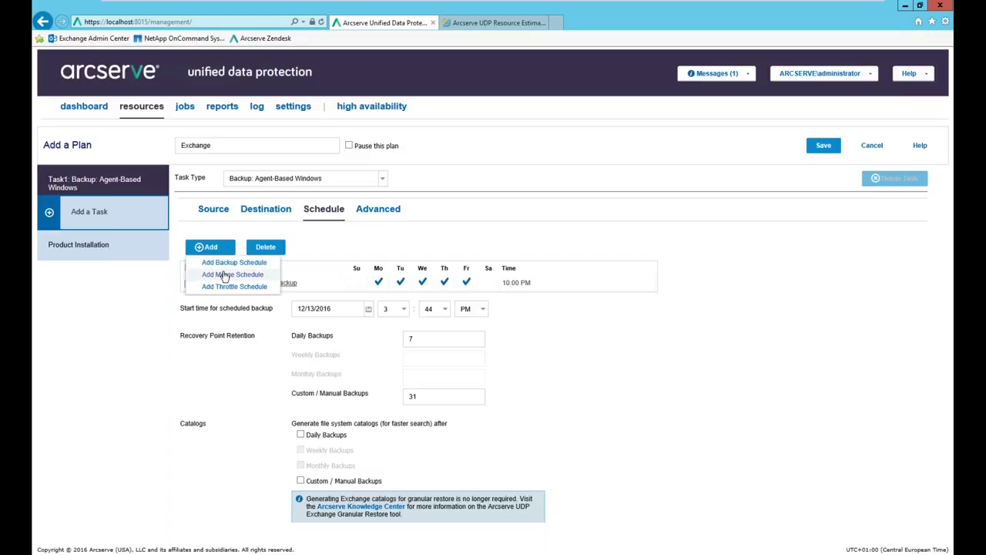
pyautogui.click(223, 263)
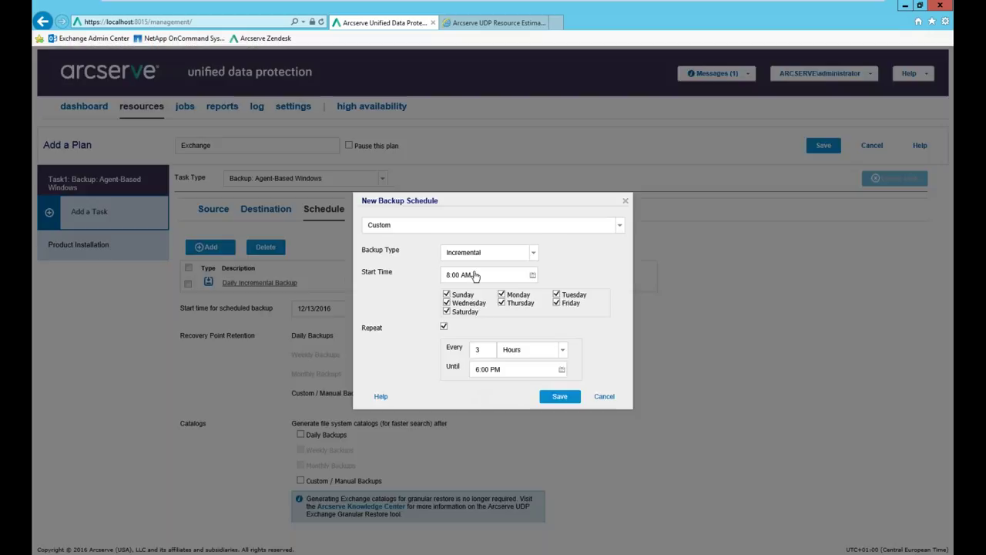
pyautogui.click(401, 228)
pyautogui.press('Down')
pyautogui.press('Down')
pyautogui.press('Return')
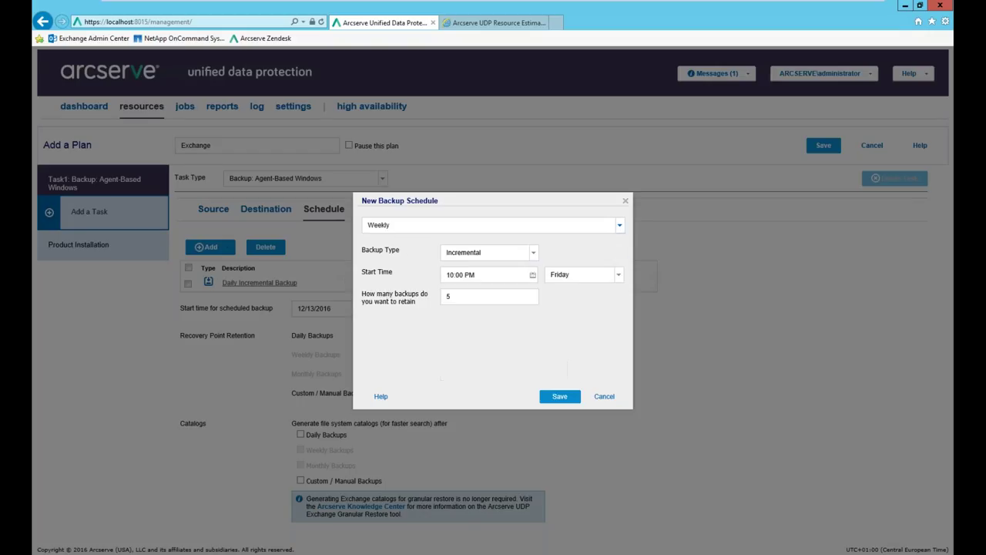
pyautogui.click(570, 279)
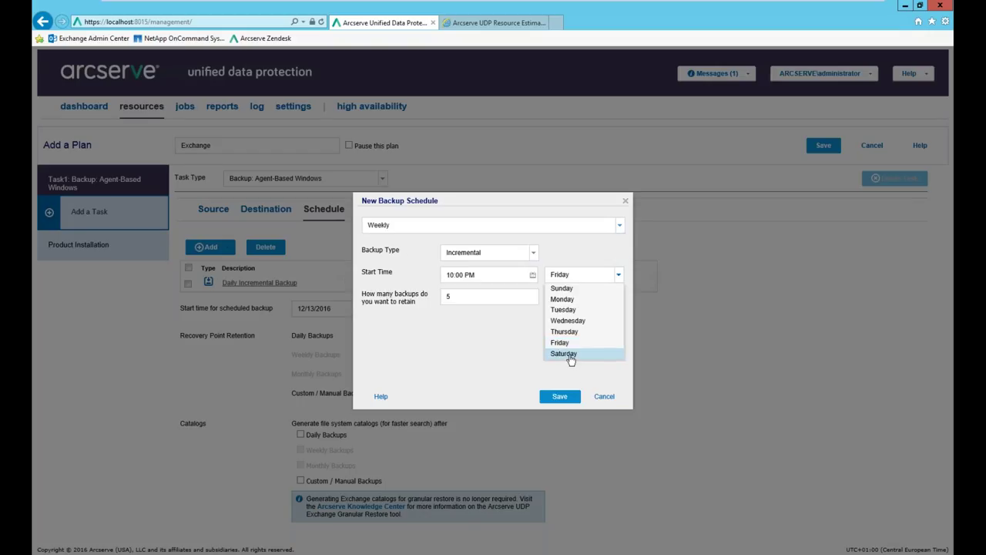
pyautogui.click(550, 355)
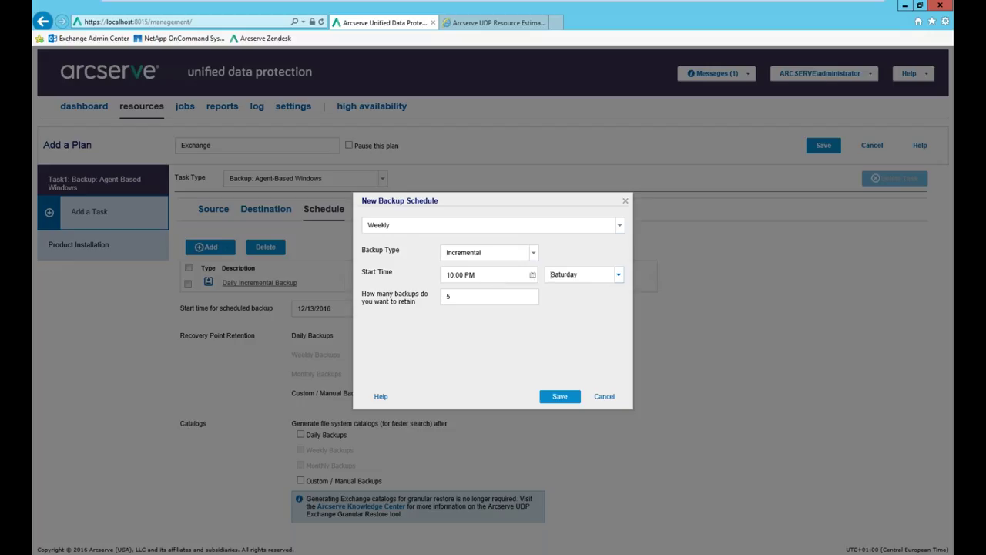
pyautogui.click(467, 295)
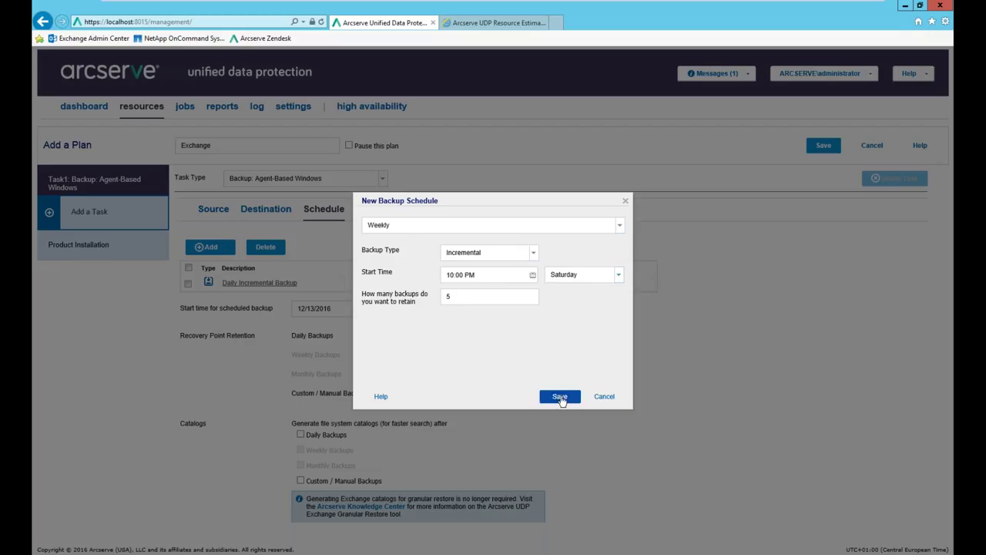
pyautogui.click(560, 396)
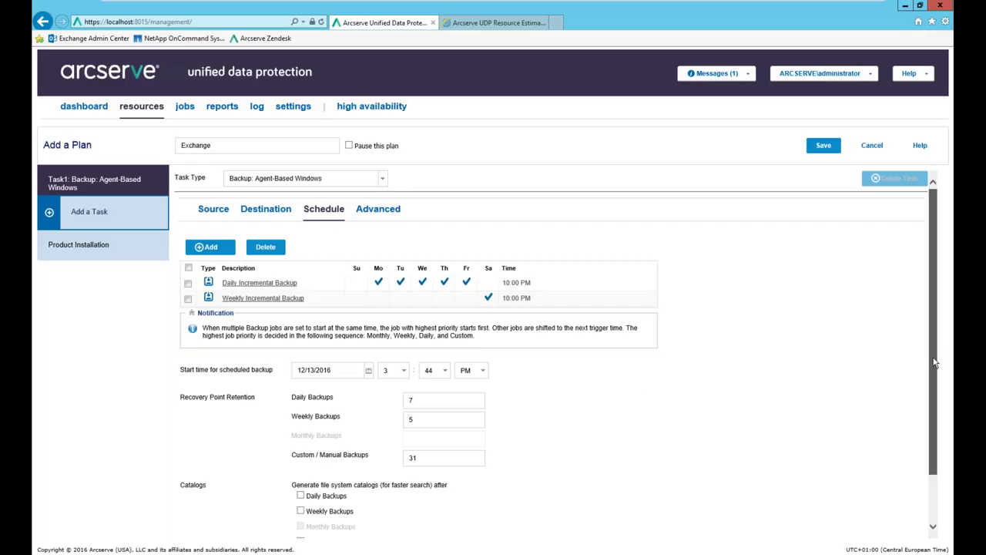
# - Enable file system catalog generation after daily backups and weekly backups
pyautogui.scroll(-2, 937, 352)
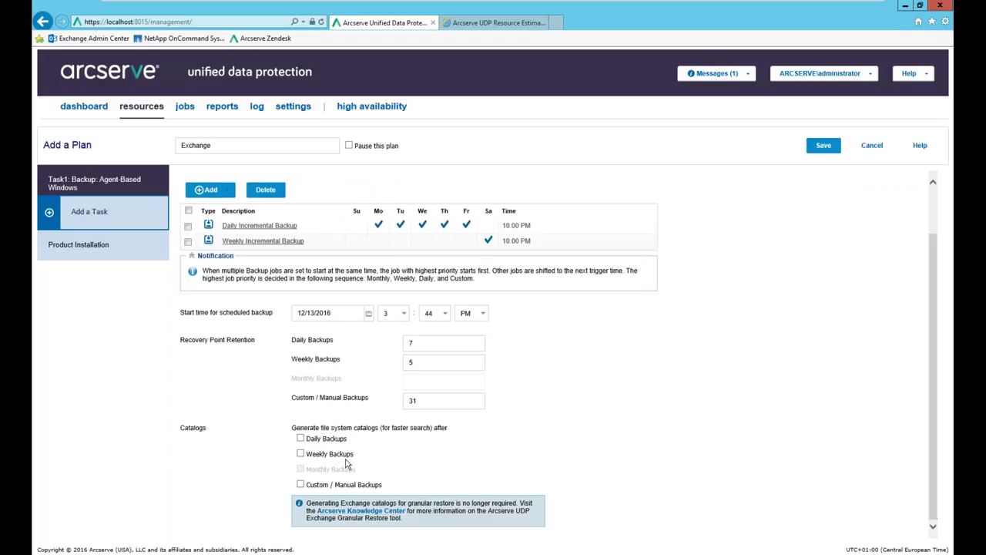
pyautogui.click(300, 439)
pyautogui.click(301, 454)
pyautogui.scroll(2, 525, 383)
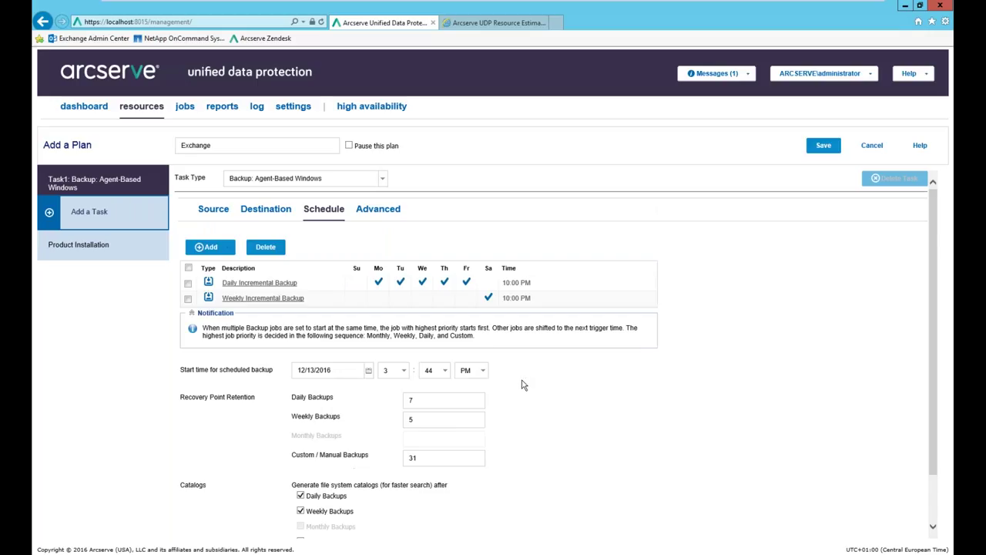
# - Enable Exchange Server log truncation in the advanced settings, choose its frequency, and save the plan
pyautogui.click(368, 212)
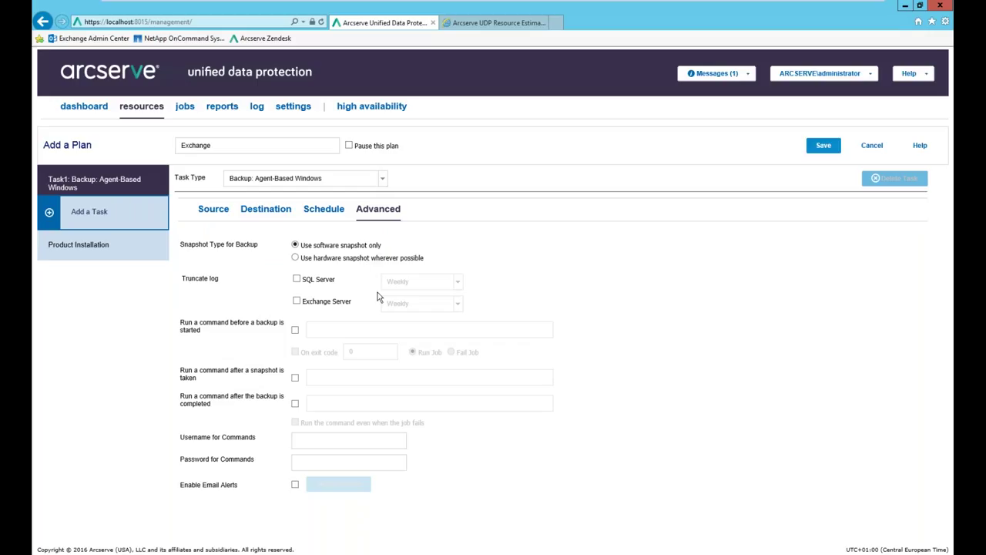
pyautogui.click(297, 300)
pyautogui.click(457, 303)
pyautogui.click(454, 315)
pyautogui.click(823, 146)
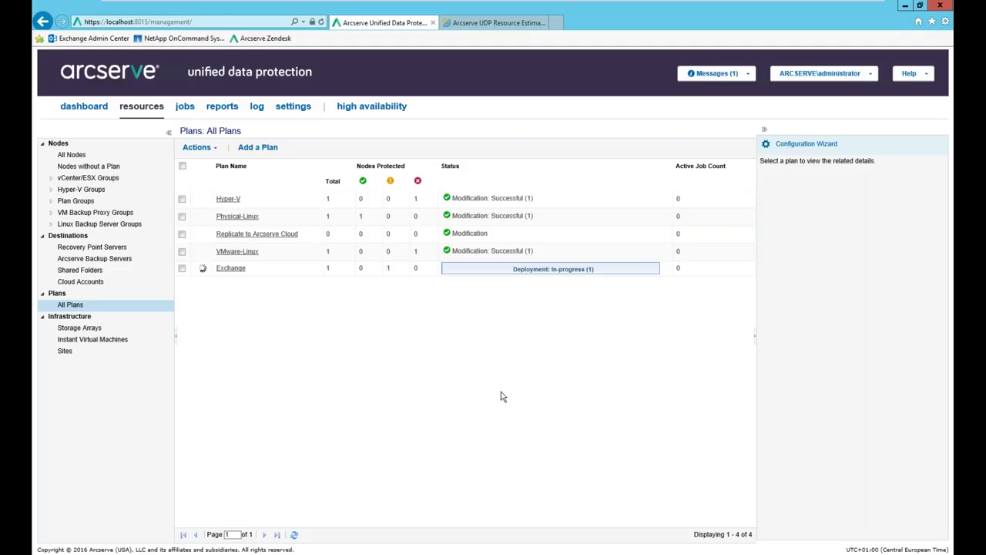
# - Review the registered Arcserve Backup servers, view the form for adding another one, and cancel it
pyautogui.click(77, 259)
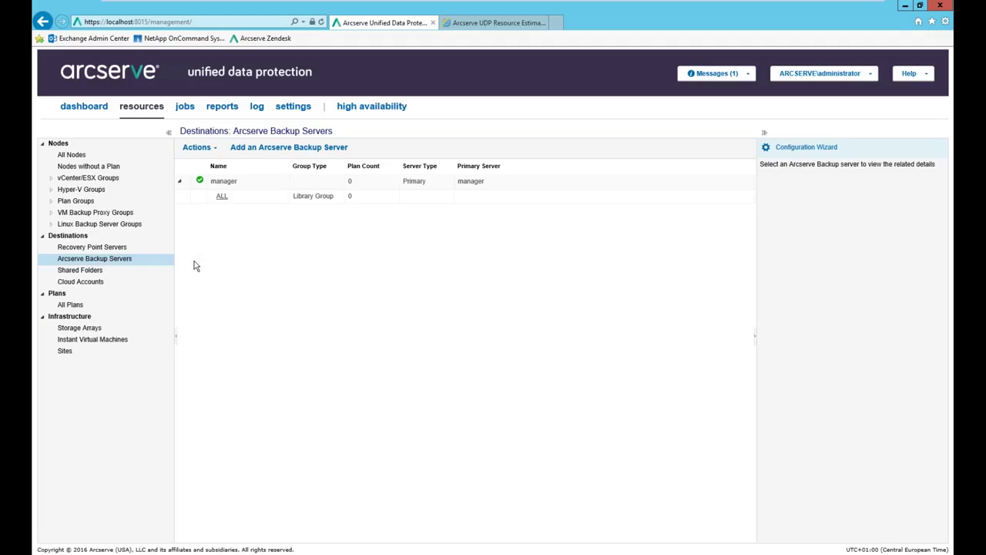
pyautogui.click(270, 149)
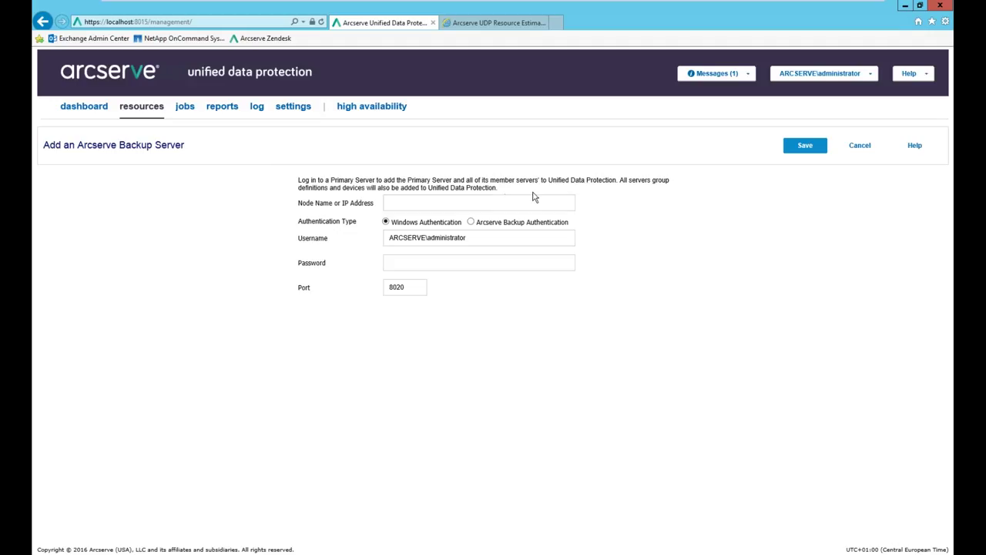
pyautogui.click(861, 146)
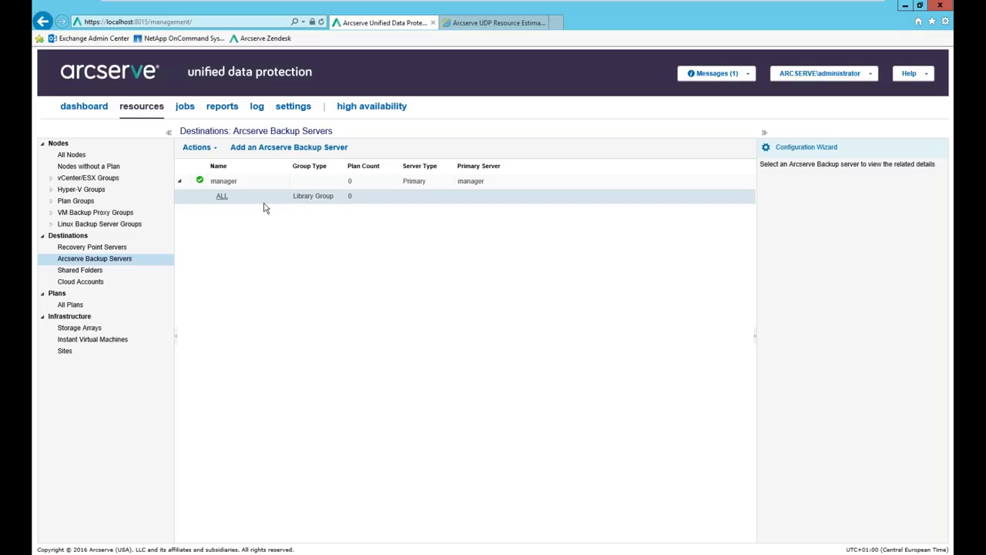
# - Open the Exchange plan from the list of all plans and add a second task of type Copy to Tape
pyautogui.click(70, 306)
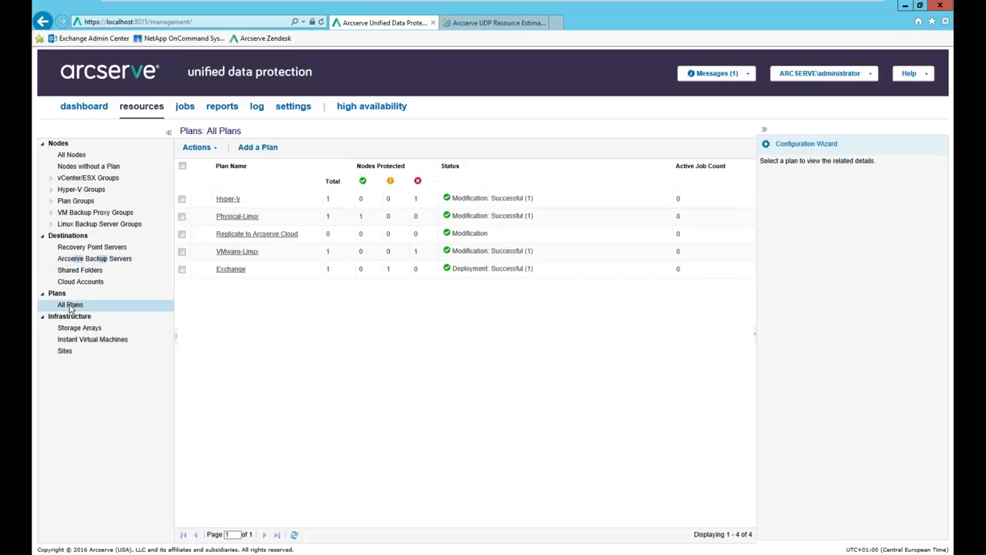
pyautogui.click(231, 269)
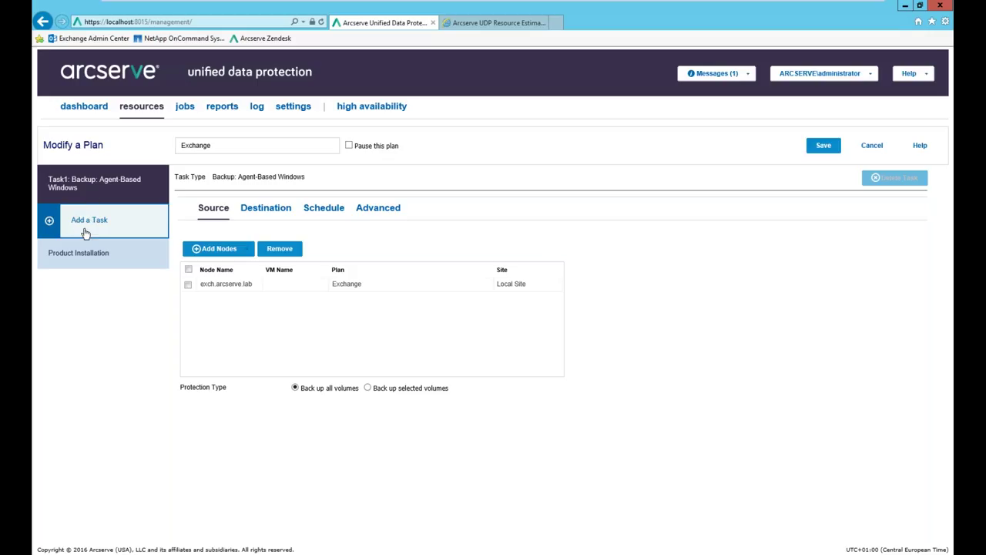
pyautogui.click(84, 221)
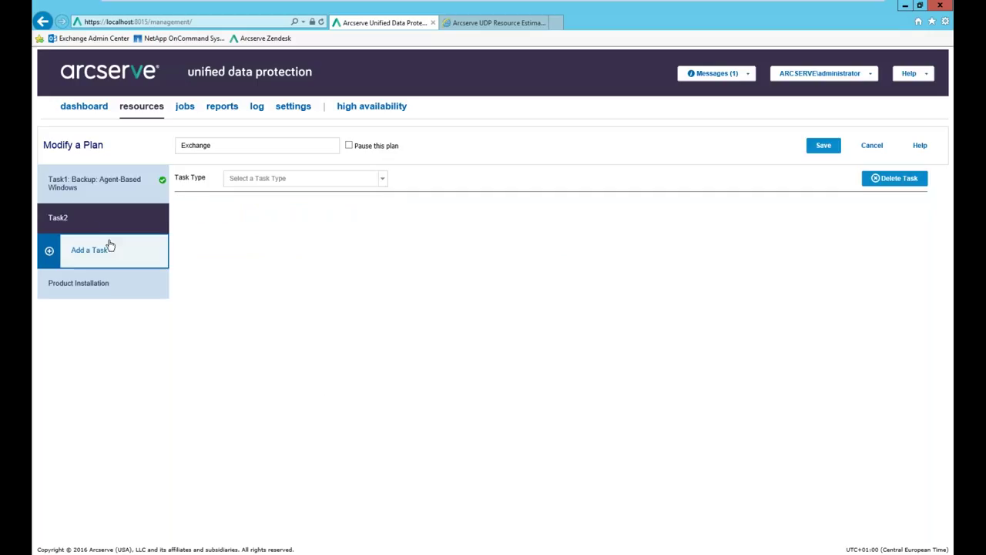
pyautogui.click(382, 178)
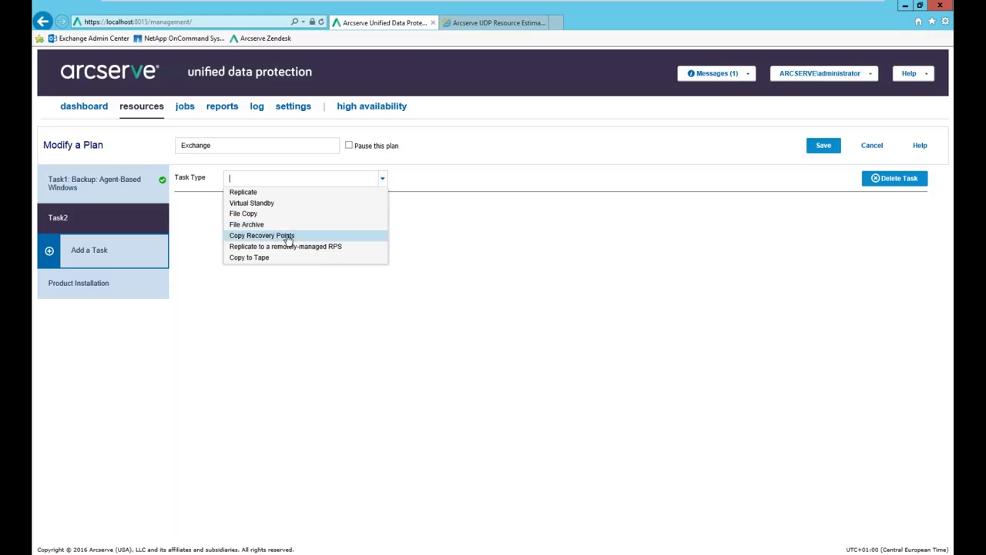
pyautogui.click(245, 259)
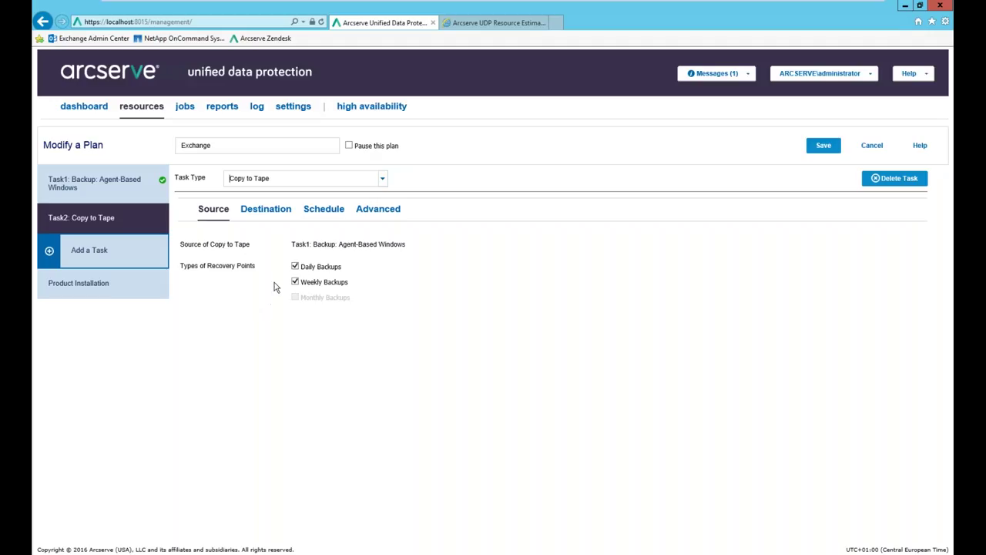
# - Set the tape destination to Arcserve Backup server manager with media group ALL, and enter the encryption password
pyautogui.click(254, 212)
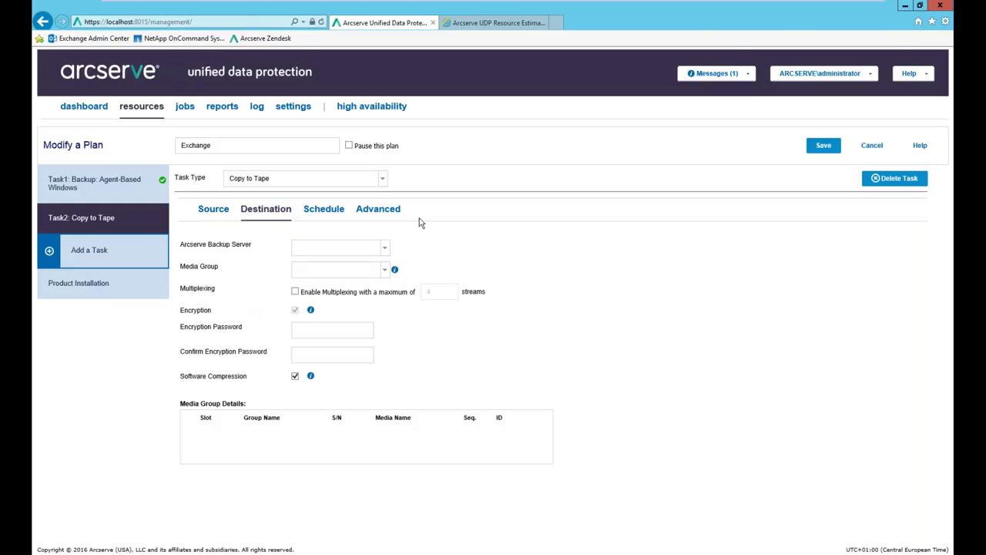
pyautogui.click(385, 252)
pyautogui.click(330, 263)
pyautogui.click(384, 271)
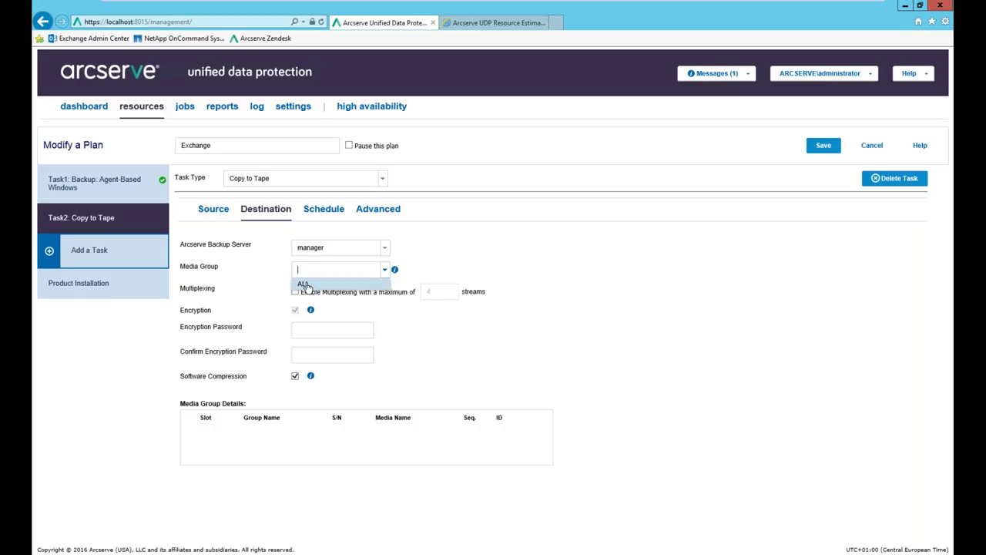
pyautogui.click(304, 284)
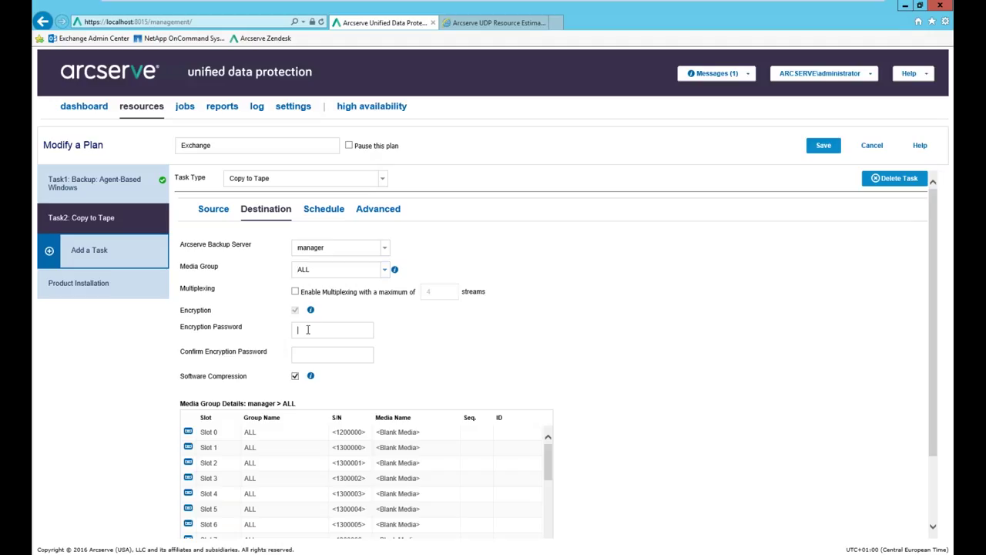
pyautogui.write('••••')
pyautogui.click(524, 327)
# - Add a copy to tape schedule running every day from 8:00 AM until 6:00 PM, and save it
pyautogui.click(318, 214)
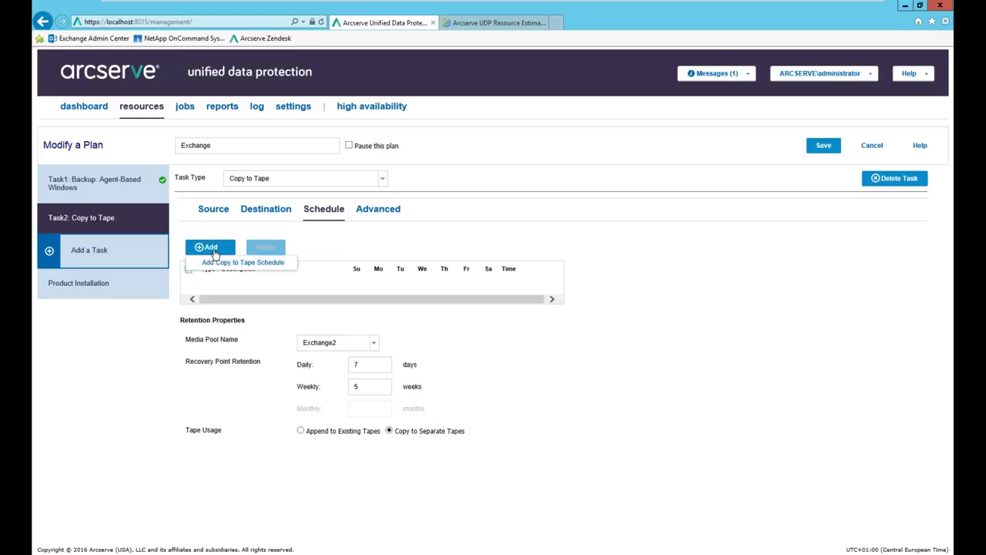
pyautogui.click(216, 265)
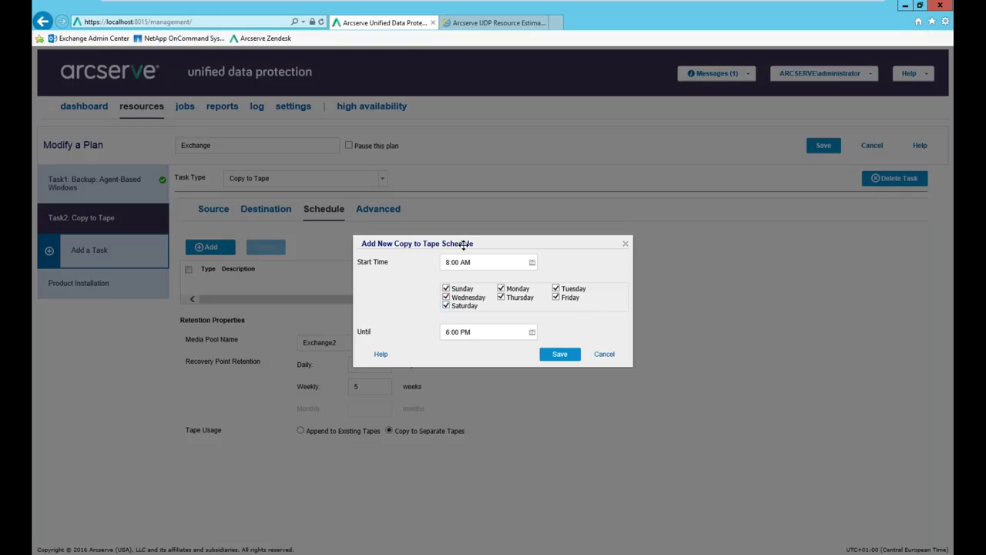
pyautogui.moveTo(458, 244); pyautogui.dragTo(487, 244)
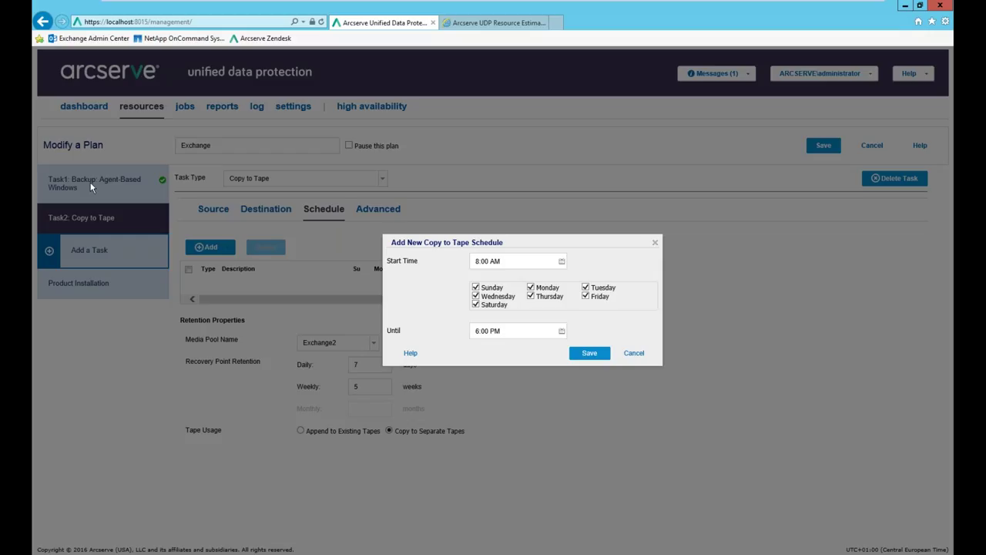
pyautogui.click(589, 352)
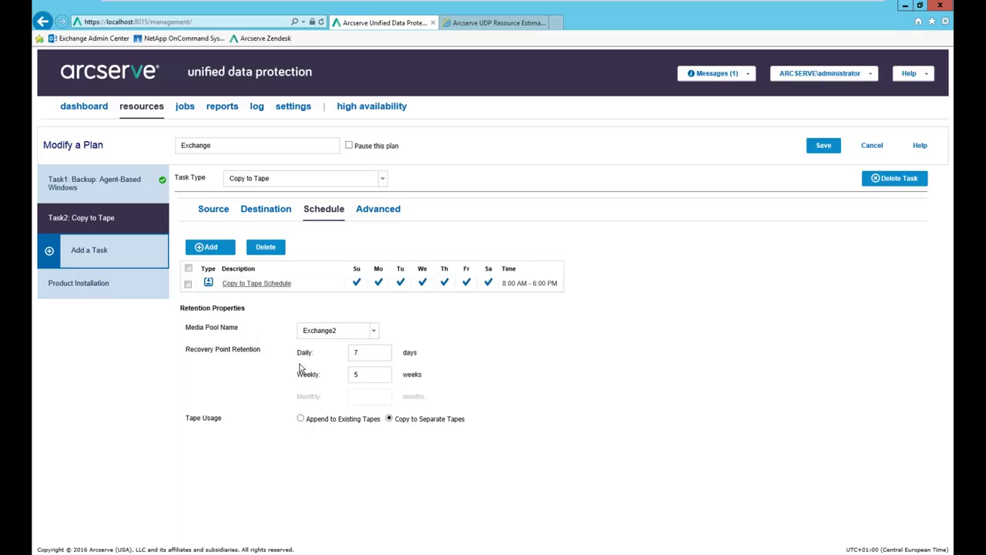
# - Name the media pool for the tape copies Webinar
pyautogui.moveTo(344, 331); pyautogui.dragTo(290, 332)
pyautogui.write('Web')
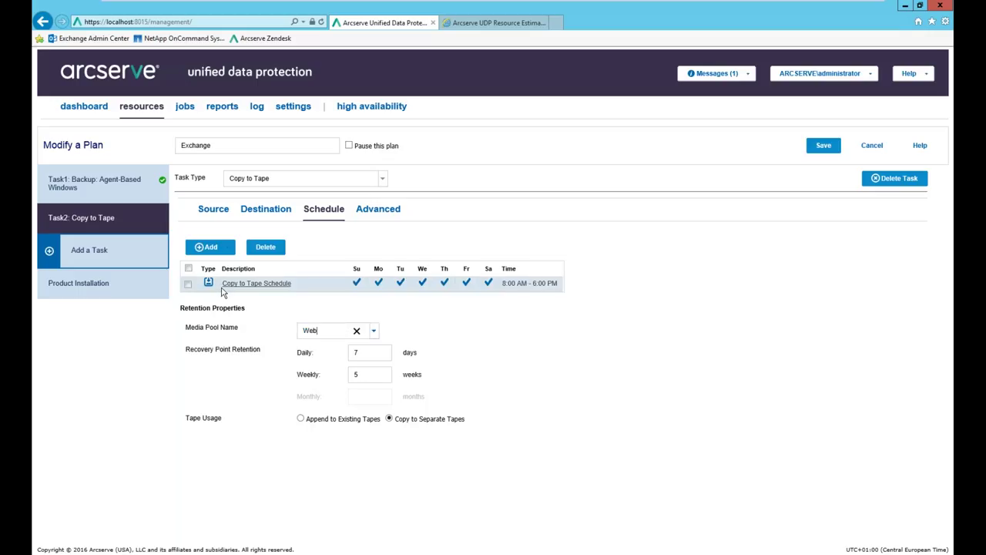
pyautogui.write('nair')
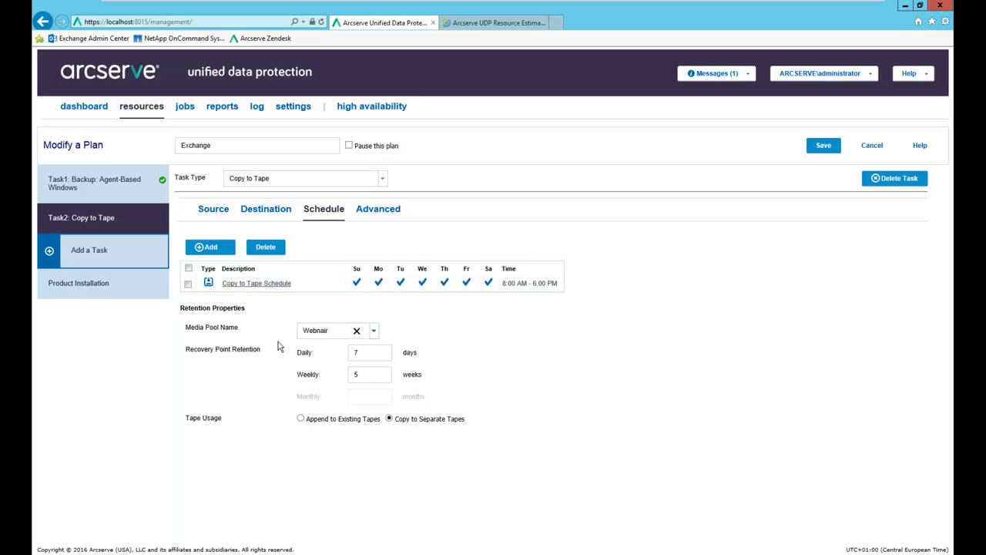
pyautogui.press('BackSpace')
pyautogui.press('BackSpace')
pyautogui.press('BackSpace')
pyautogui.press('BackSpace')
pyautogui.write('inar')
# - Try setting tape usage to append to existing tapes, and return it to copying to separate tapes
pyautogui.click(301, 418)
pyautogui.doubleClick(350, 355)
pyautogui.click(367, 352)
pyautogui.click(389, 419)
# - View the advanced options of the Copy to Tape task and save the modified Exchange plan
pyautogui.click(375, 210)
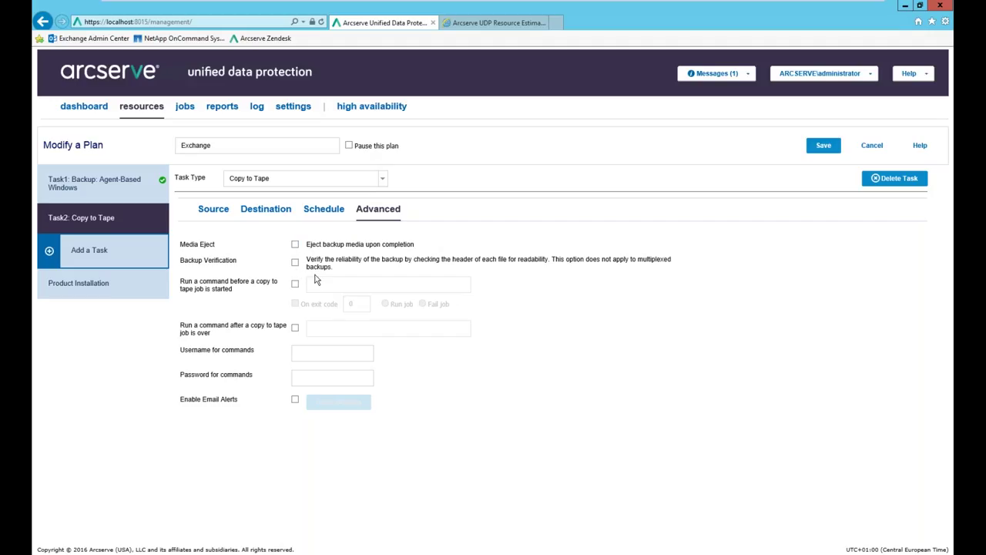
pyautogui.click(824, 146)
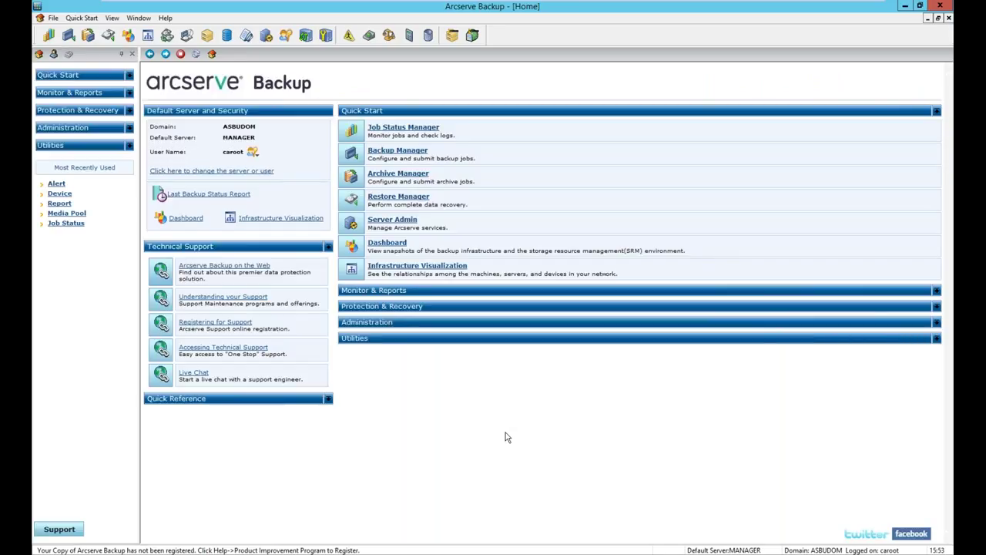
# - Switch to Arcserve Backup, list the media pools, and view the configuration of the Webinar_D pool
pyautogui.click(128, 128)
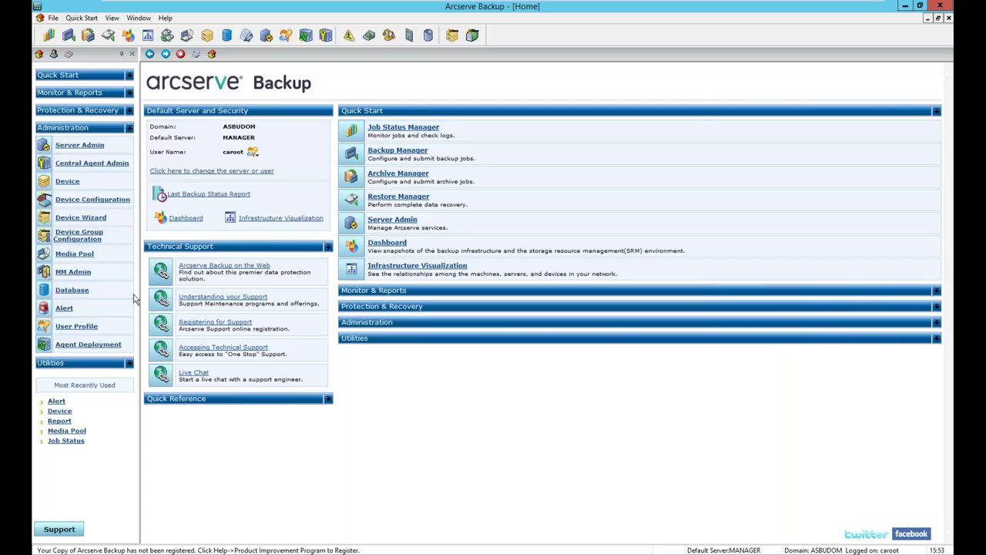
pyautogui.click(74, 255)
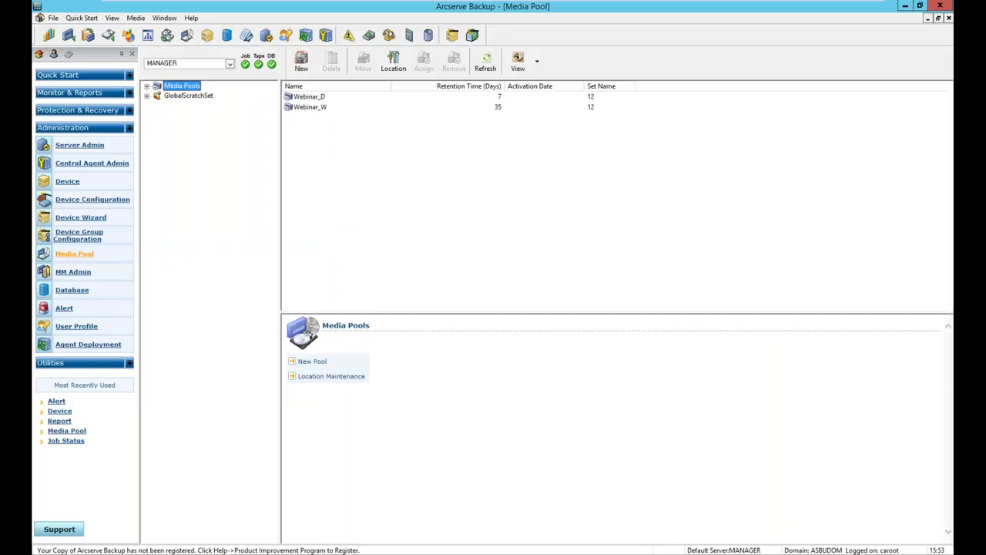
pyautogui.click(147, 86)
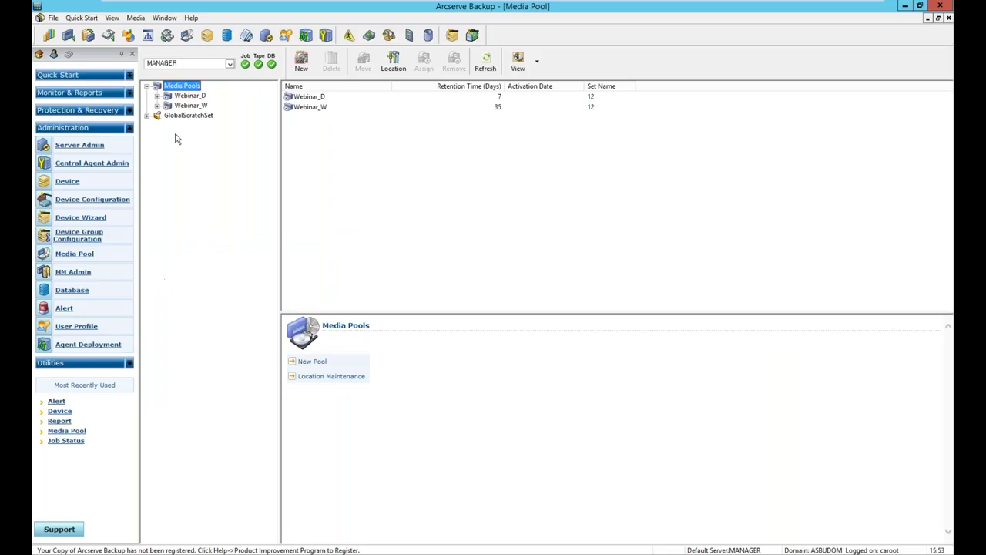
pyautogui.rightClick(185, 97)
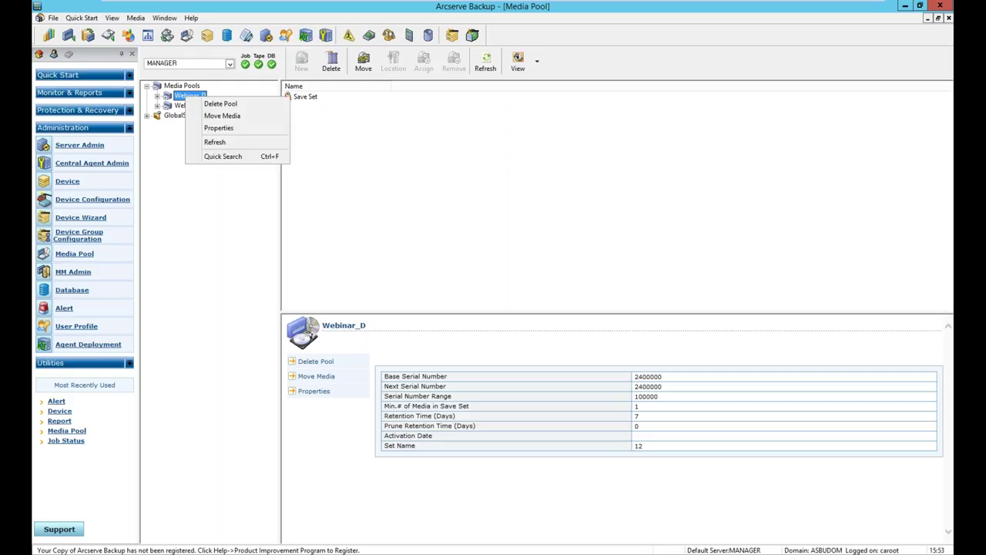
pyautogui.click(220, 129)
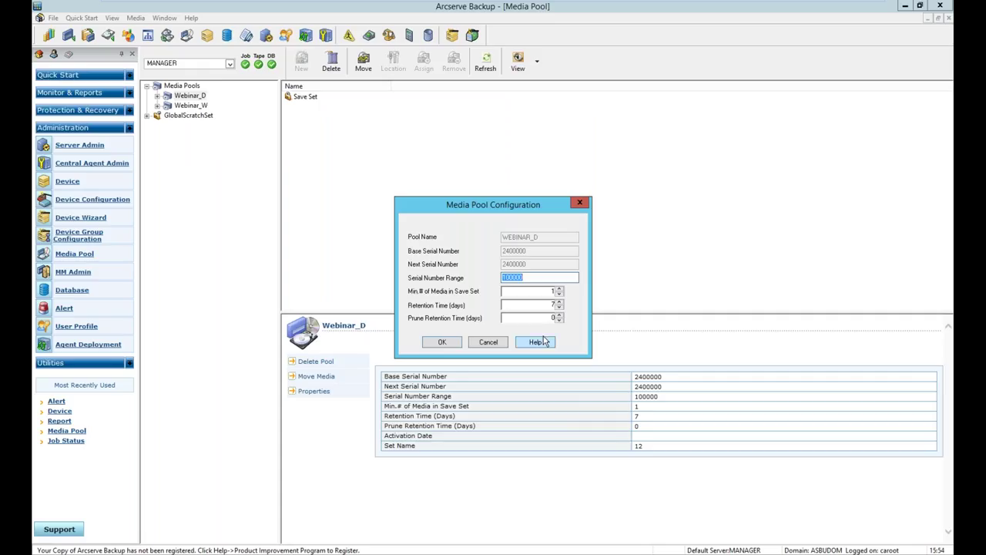
# - Close the Webinar_D pool configuration without changes and view the properties of the Webinar_W media pool
pyautogui.click(488, 344)
pyautogui.click(188, 106)
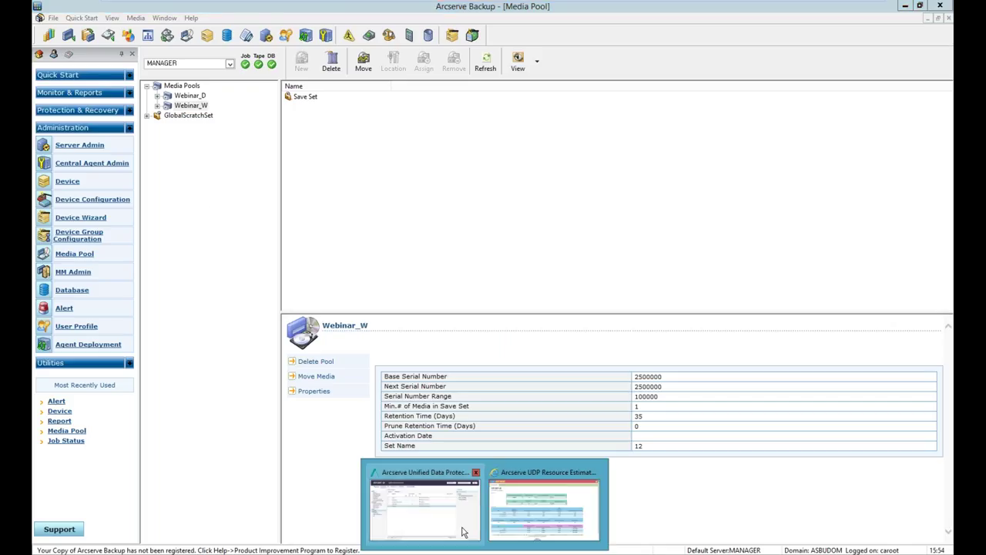
# - Switch to the Arcserve UDP console, open the Hyper-V plan for modification, and add a Copy to Tape task
pyautogui.click(462, 528)
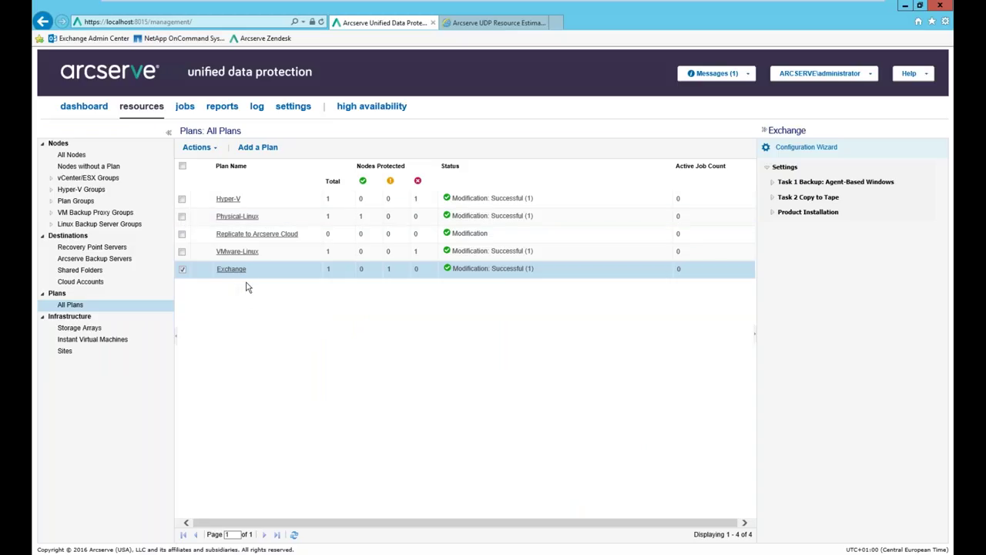
pyautogui.click(228, 199)
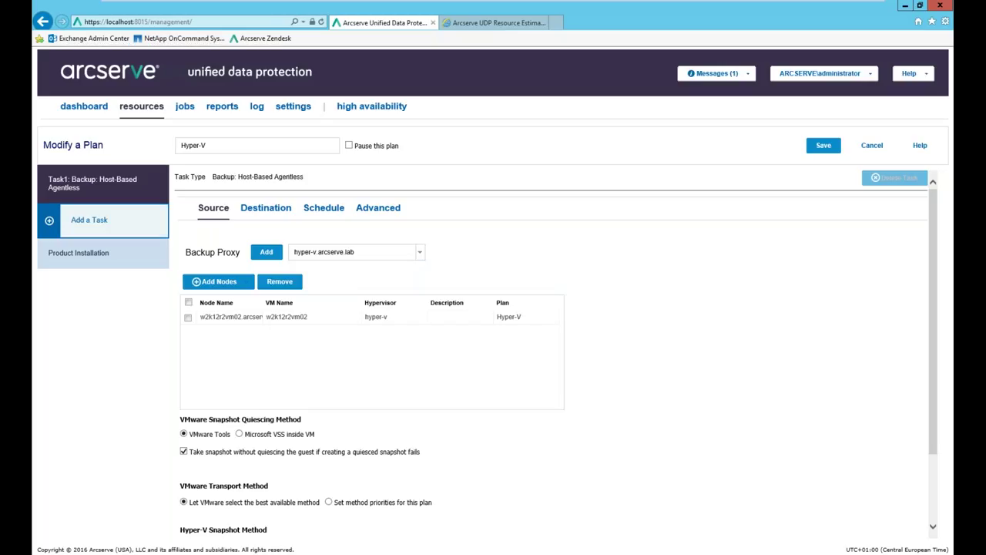
pyautogui.click(123, 223)
pyautogui.click(261, 182)
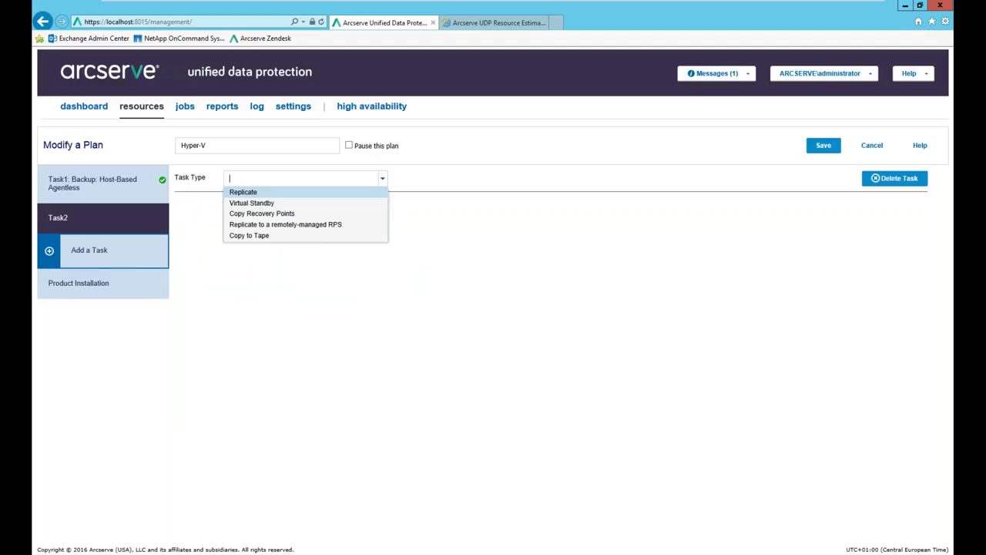
pyautogui.click(258, 236)
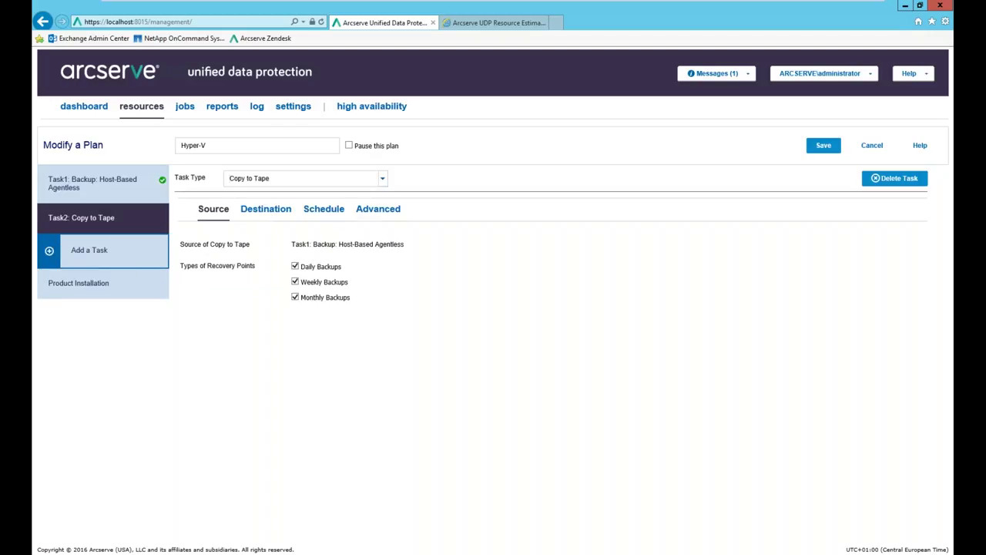
# - Set the tape copy destination to backup server manager with media group ALL, and enter and confirm the encryption password
pyautogui.click(265, 214)
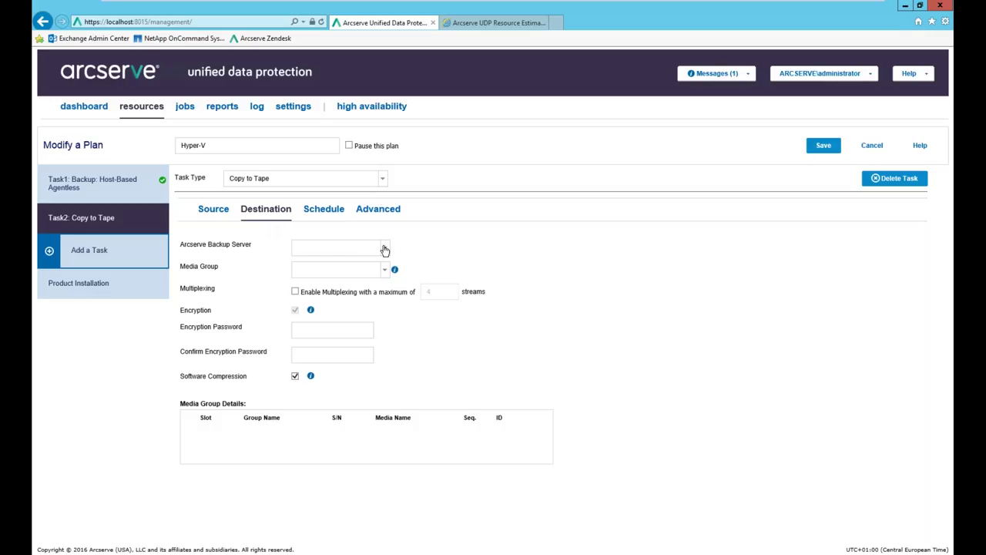
pyautogui.click(384, 248)
pyautogui.click(316, 260)
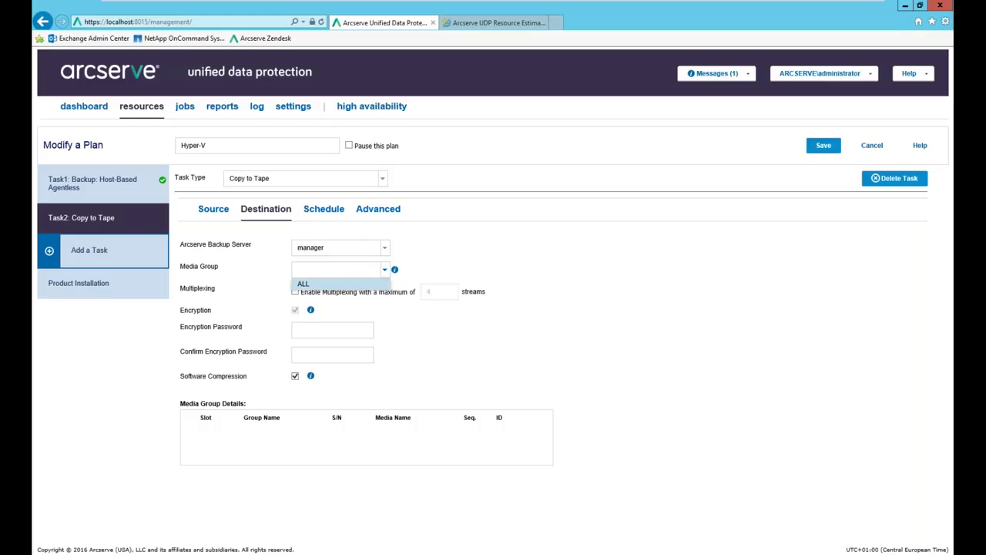
pyautogui.click(331, 284)
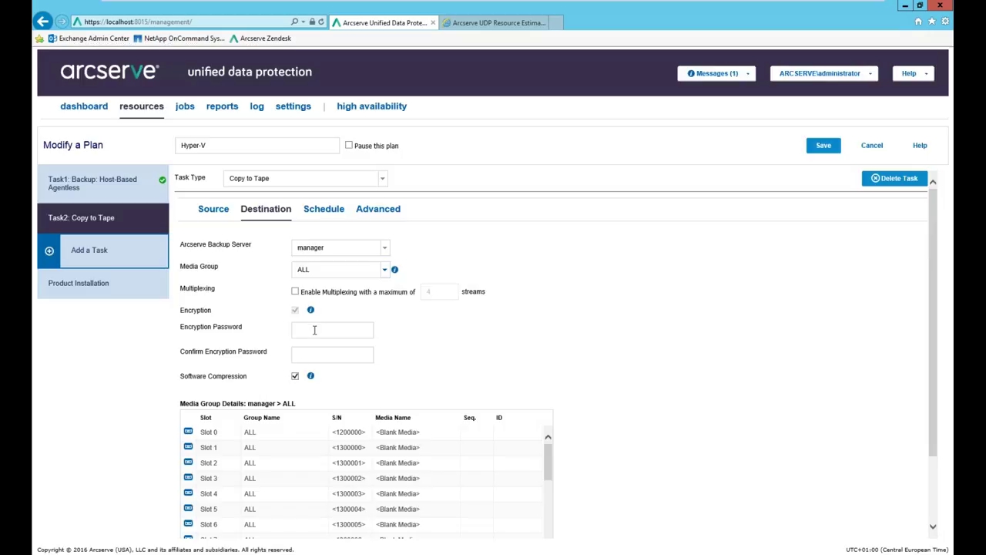
pyautogui.click(318, 329)
pyautogui.write('•••')
pyautogui.click(300, 352)
pyautogui.write('•••')
# - Try selecting the existing Webinar media pool in the tape copy schedule, and cancel the Hyper-V plan modification
pyautogui.click(323, 208)
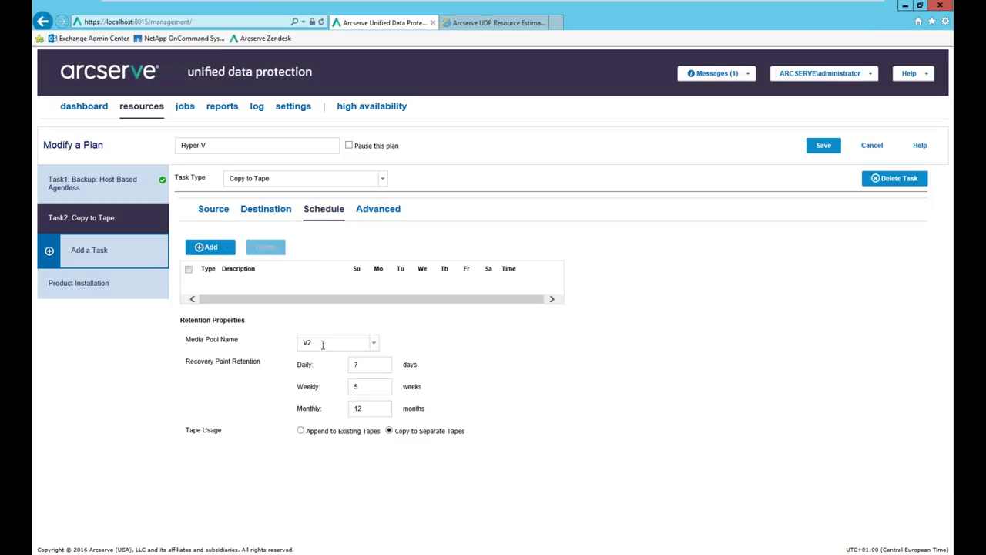
pyautogui.click(321, 344)
pyautogui.click(375, 345)
pyautogui.click(323, 363)
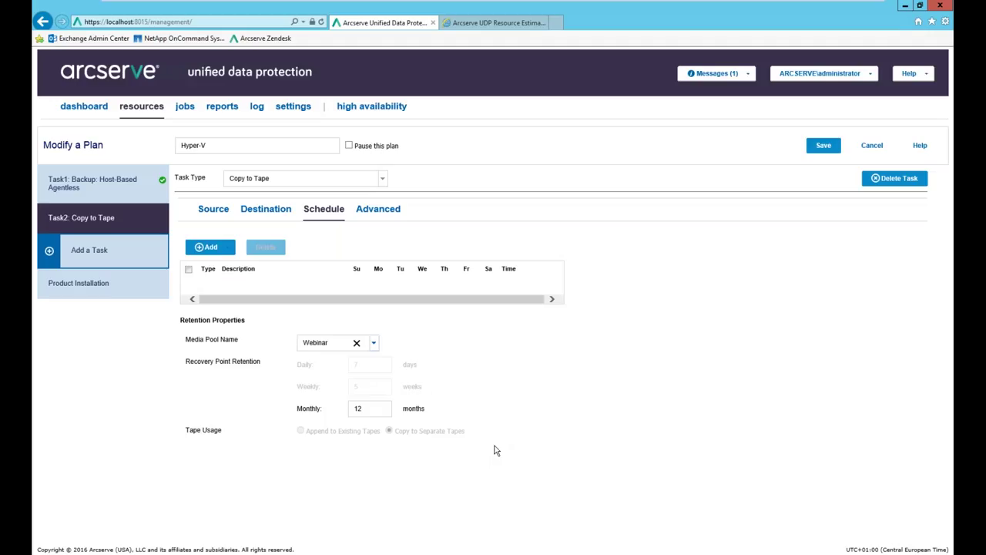
pyautogui.click(870, 149)
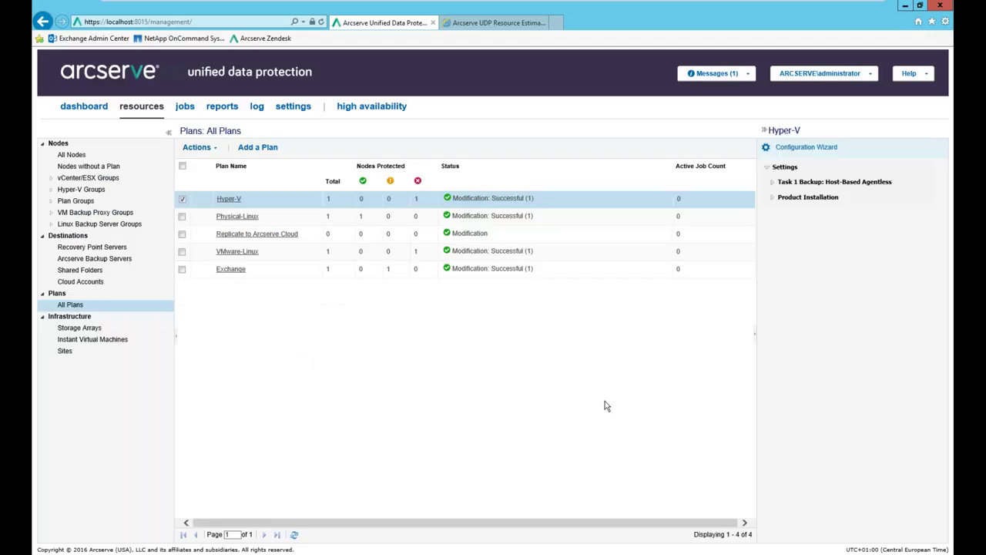